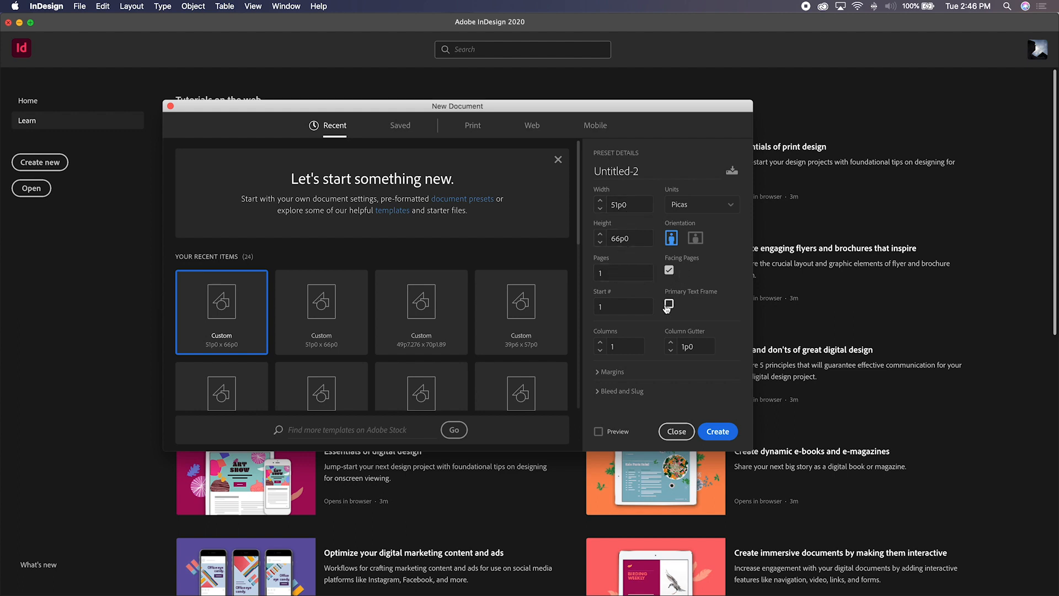
Create a one-page portrait document measuring 51p0 by 66p0, with the preview turned on
{"action": "left_click", "coordinate": [613, 431]}
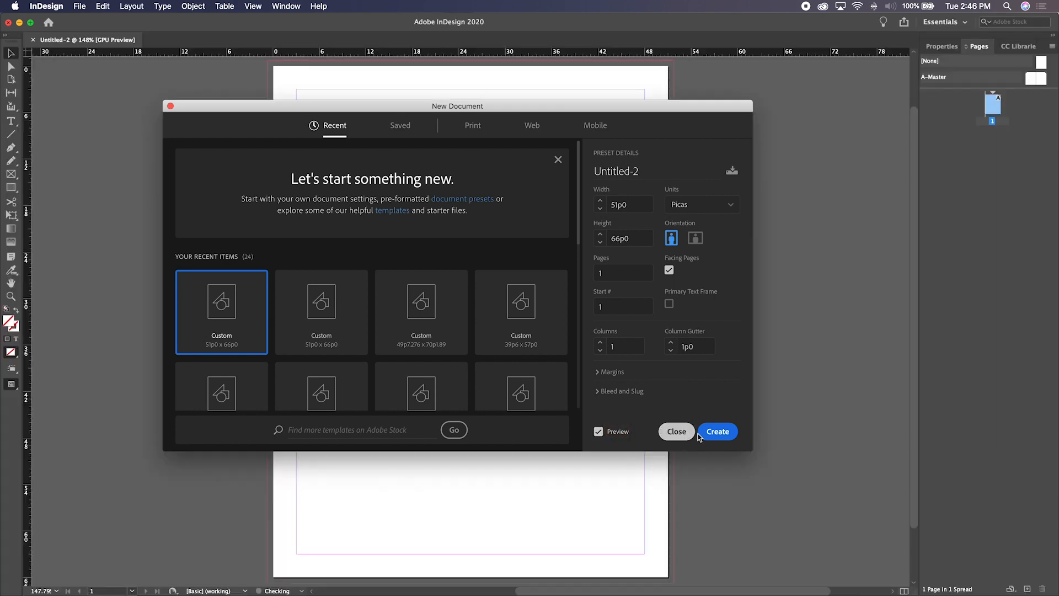
{"action": "left_click", "coordinate": [714, 431]}
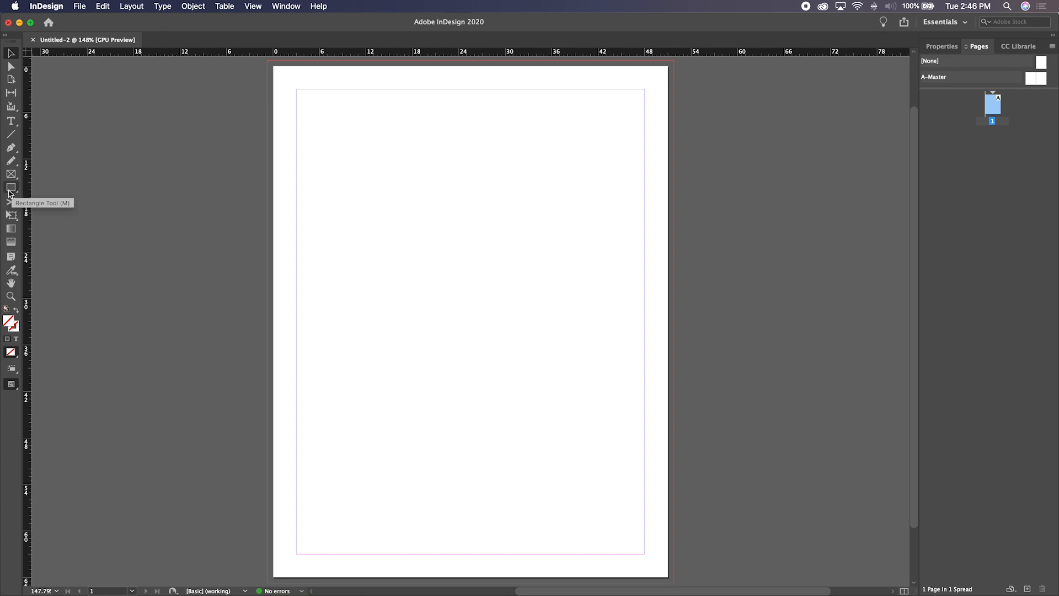
Select the Rectangle tool and reset the fill and stroke to their defaults
{"action": "key", "text": "m"}
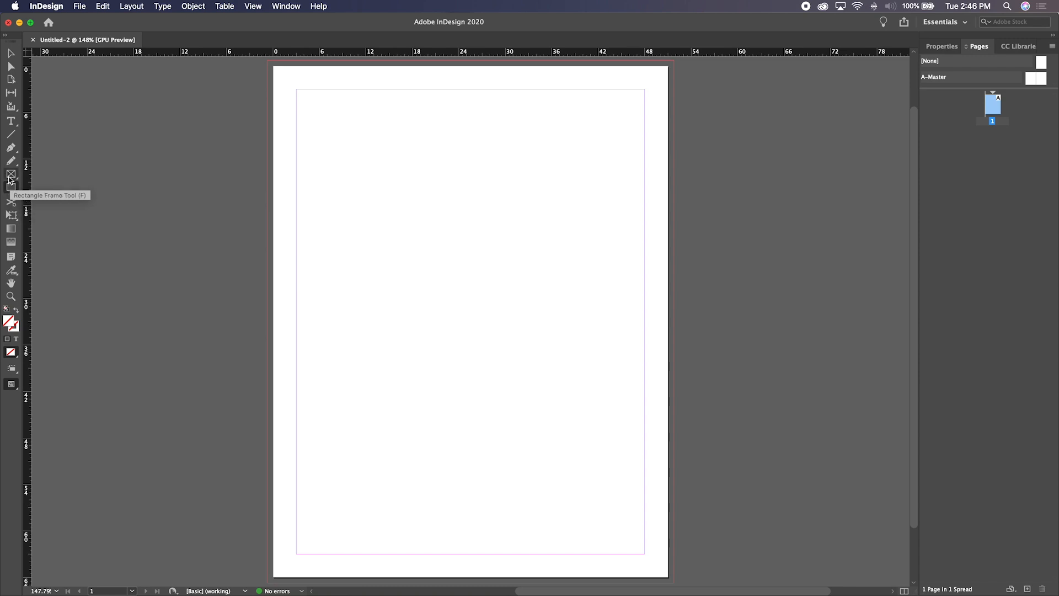
{"action": "key", "text": "f"}
{"action": "left_click", "coordinate": [10, 175]}
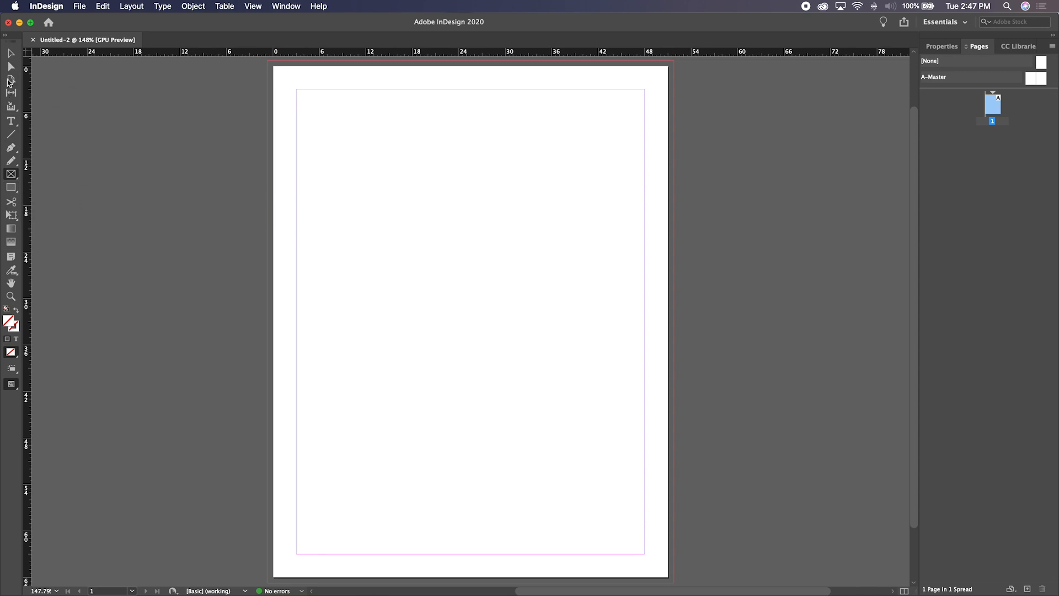
{"action": "left_click", "coordinate": [11, 188]}
{"action": "left_click", "coordinate": [11, 190]}
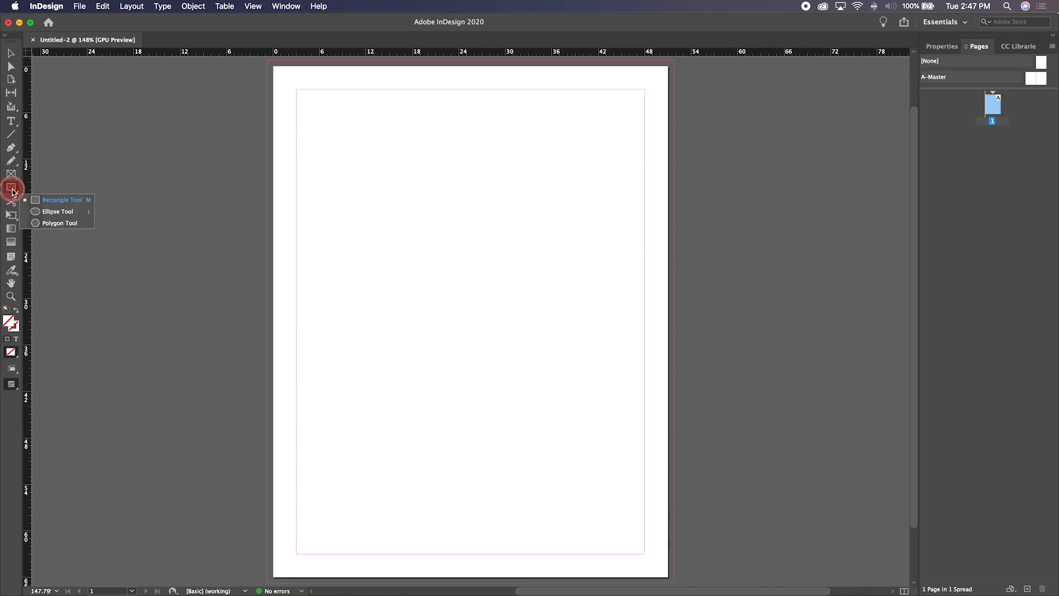
{"action": "left_click", "coordinate": [58, 202]}
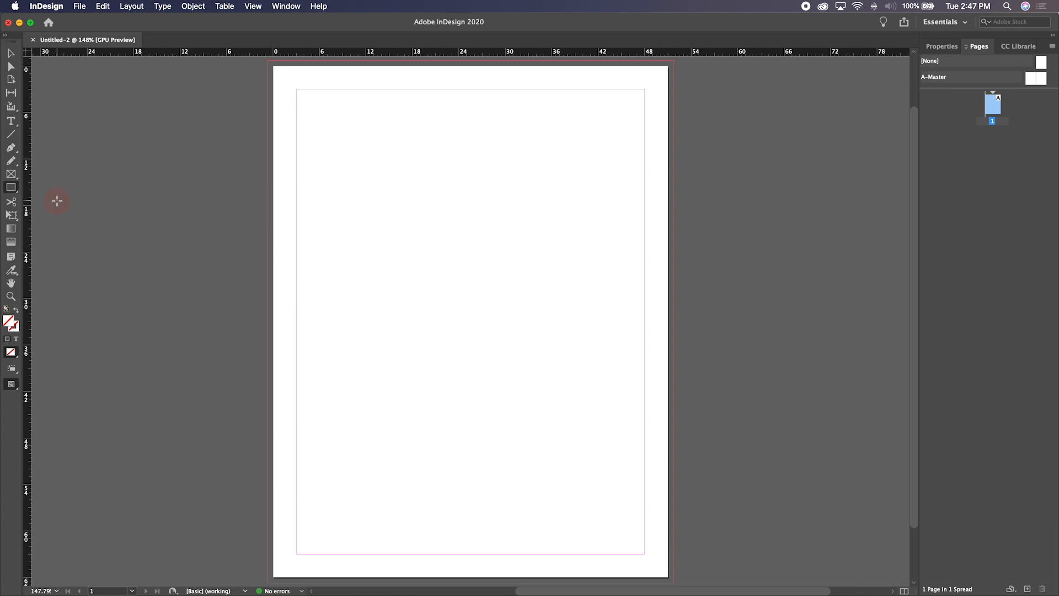
{"action": "left_click", "coordinate": [13, 330]}
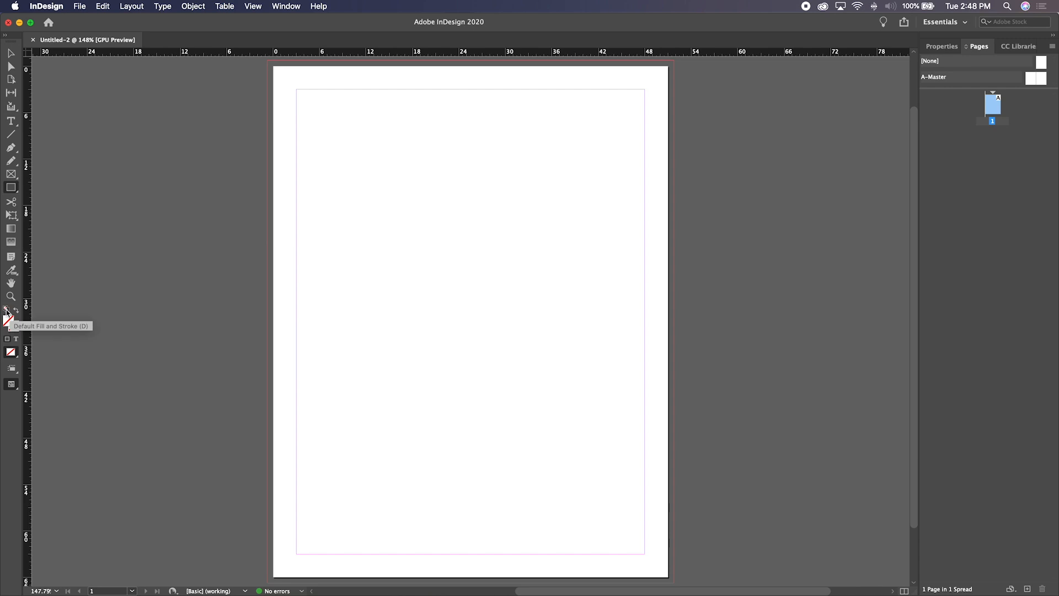
{"action": "left_click", "coordinate": [6, 311]}
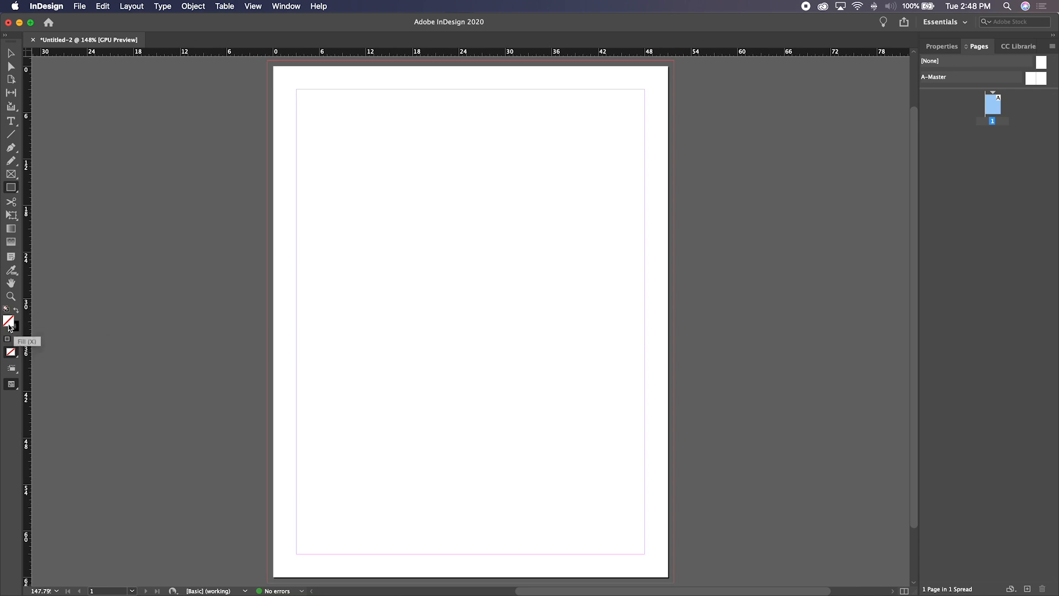
Draw a wide rectangle in the upper-left part of the page and deselect it
{"action": "left_click", "coordinate": [11, 187]}
{"action": "mouse_move", "coordinate": [326, 134]}
{"action": "left_mouse_down"}
{"action": "mouse_move", "coordinate": [383, 201]}
{"action": "mouse_move", "coordinate": [458, 198]}
{"action": "left_mouse_up"}
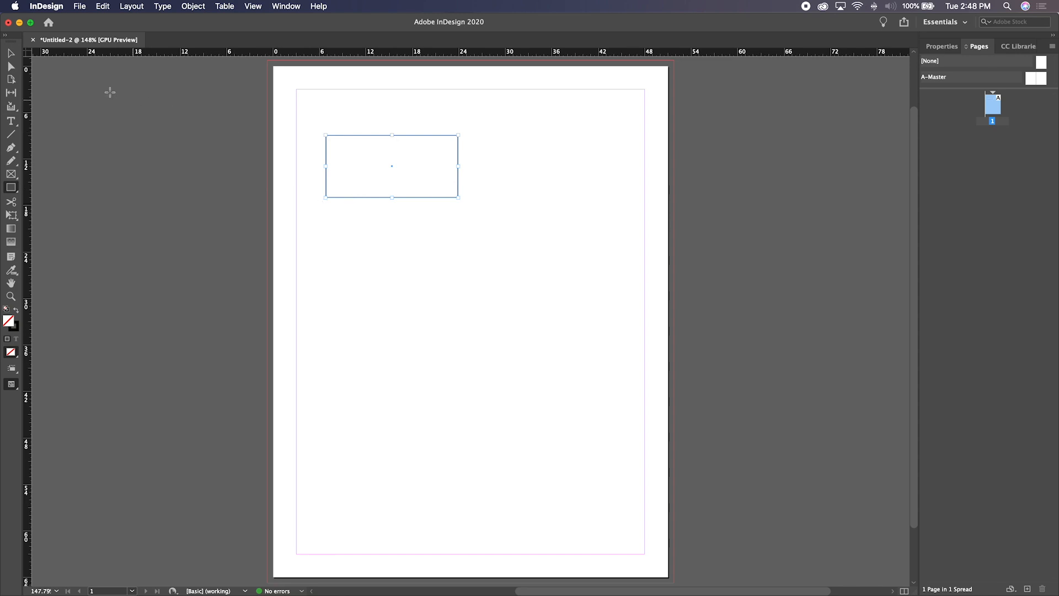
{"action": "left_click", "coordinate": [11, 54]}
{"action": "left_click", "coordinate": [399, 259]}
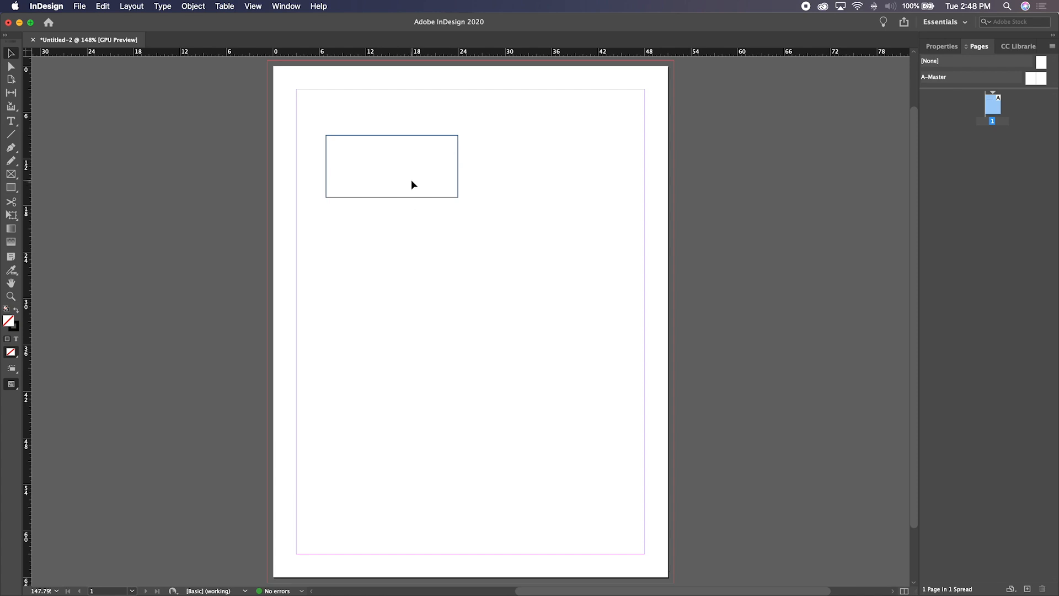
Make the rectangle taller and slightly wider, shrink it from its lower-right corner, and delete it
{"action": "left_click", "coordinate": [413, 198]}
{"action": "left_click_drag", "start_coordinate": [392, 197], "coordinate": [397, 310]}
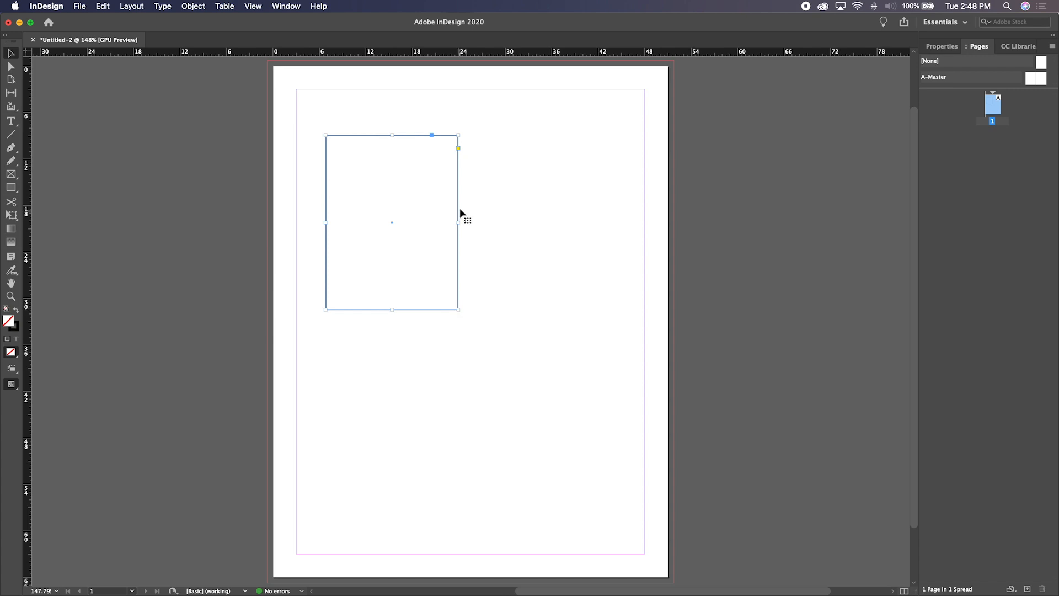
{"action": "mouse_move", "coordinate": [457, 223]}
{"action": "left_mouse_down"}
{"action": "mouse_move", "coordinate": [372, 221]}
{"action": "mouse_move", "coordinate": [463, 223]}
{"action": "left_mouse_up"}
{"action": "left_click_drag", "start_coordinate": [464, 311], "coordinate": [404, 251]}
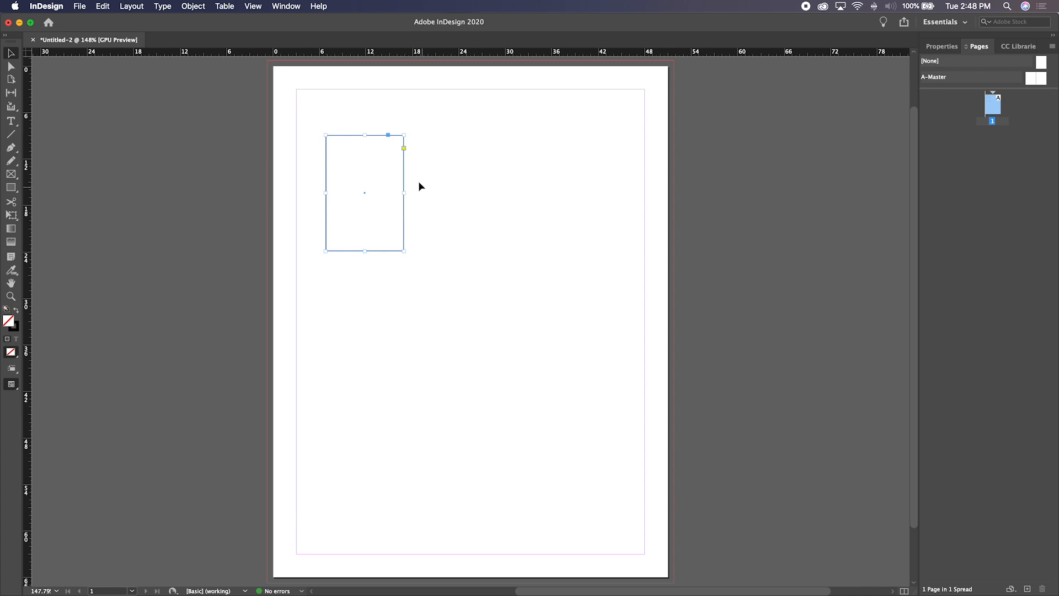
{"action": "key", "text": "BackSpace"}
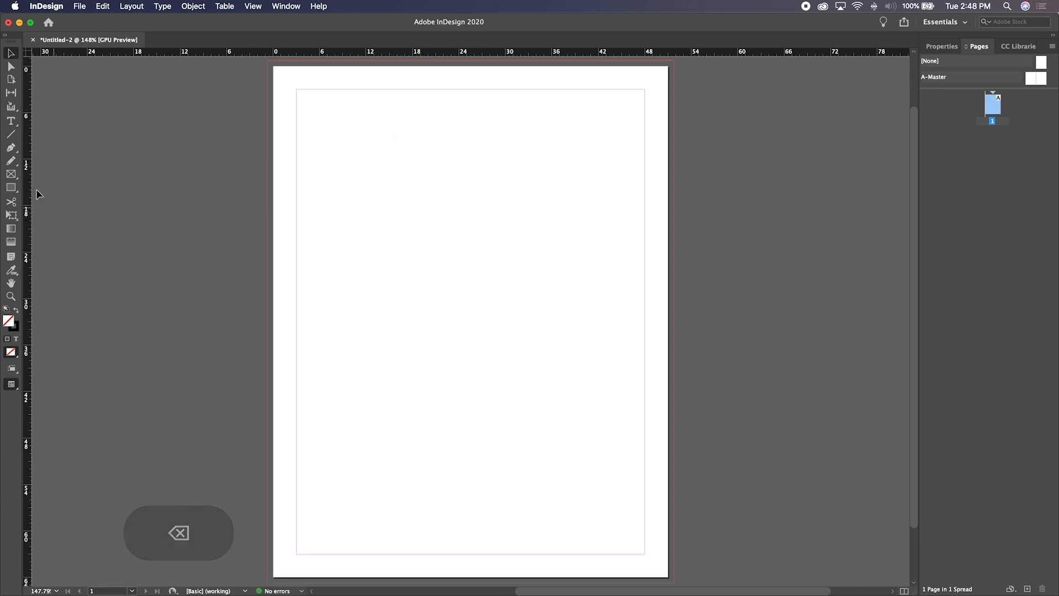
Draw a perfect square with the Rectangle tool in the upper-left part of the page
{"action": "left_click", "coordinate": [11, 188]}
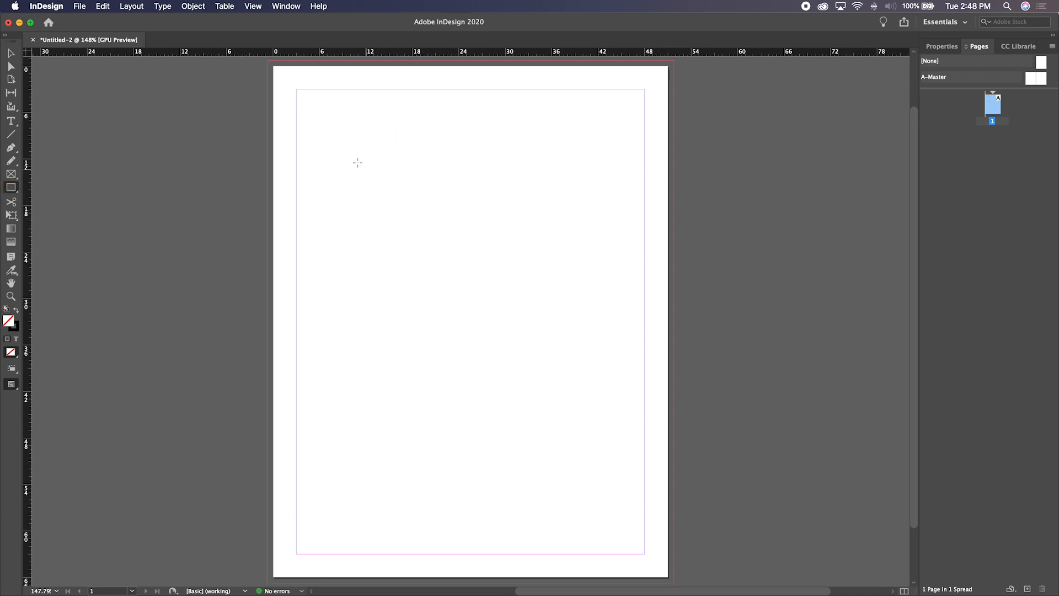
{"action": "left_click_drag", "start_coordinate": [328, 141], "coordinate": [449, 275]}
{"action": "key", "text": "shift"}
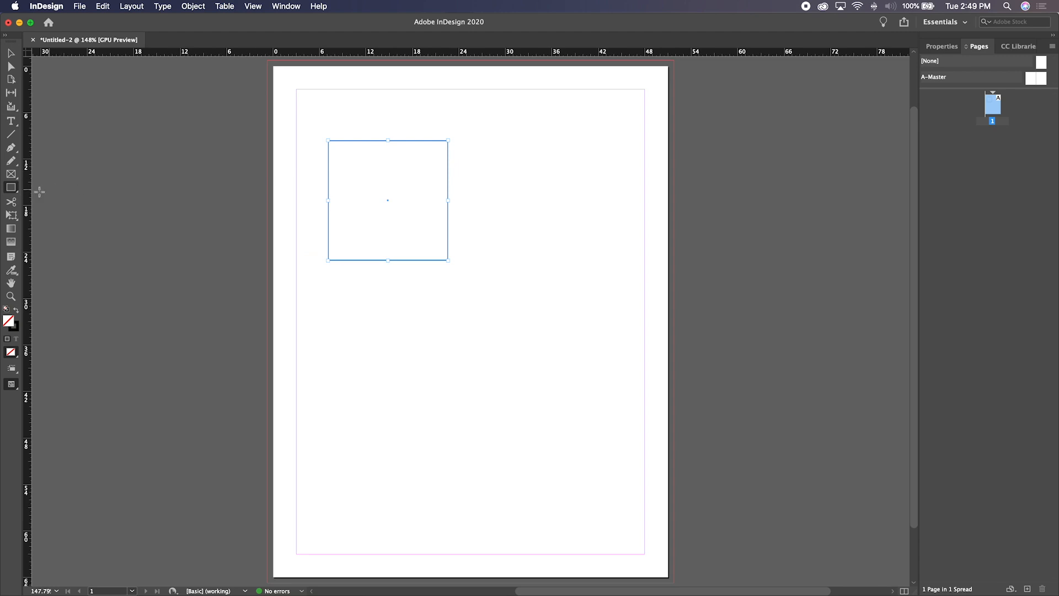
Draw a wide ellipse below the square, a tall ellipse to the square's right and a perfect circle under the wide ellipse
{"action": "left_click", "coordinate": [11, 192]}
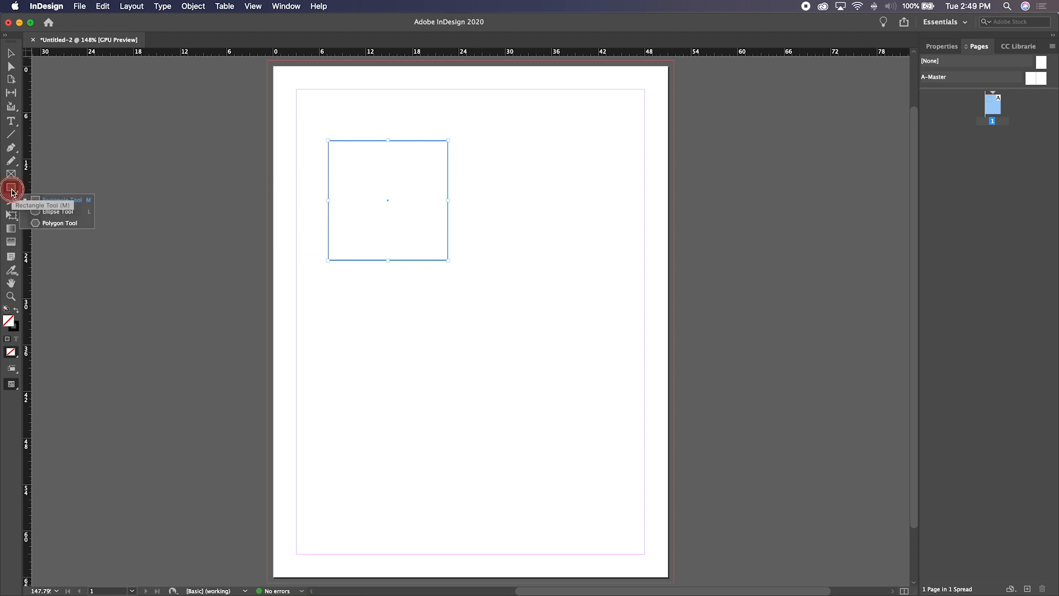
{"action": "left_click_drag", "start_coordinate": [13, 193], "coordinate": [60, 214]}
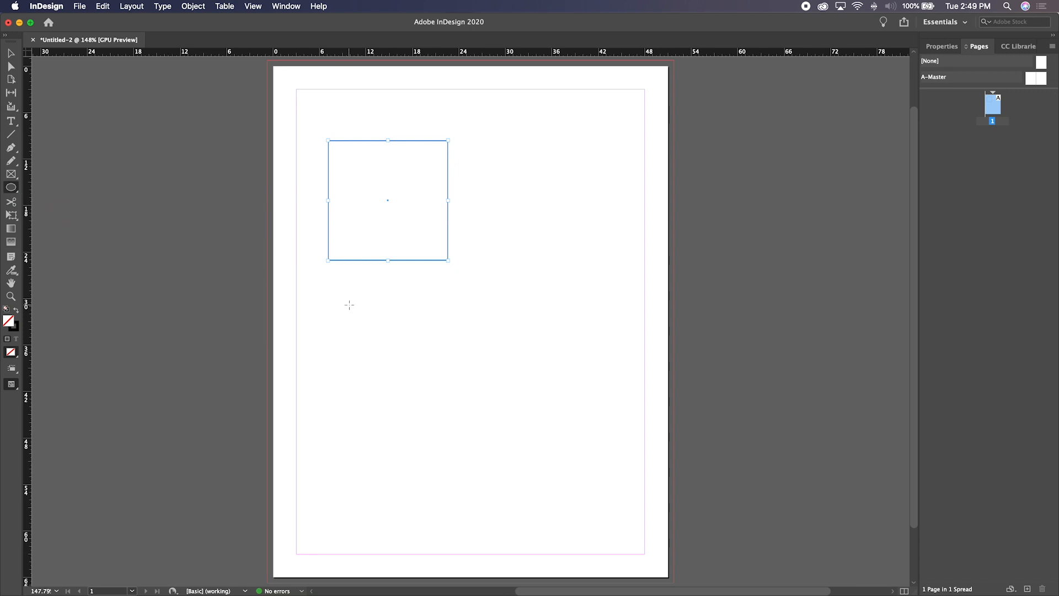
{"action": "left_click_drag", "start_coordinate": [322, 291], "coordinate": [523, 353]}
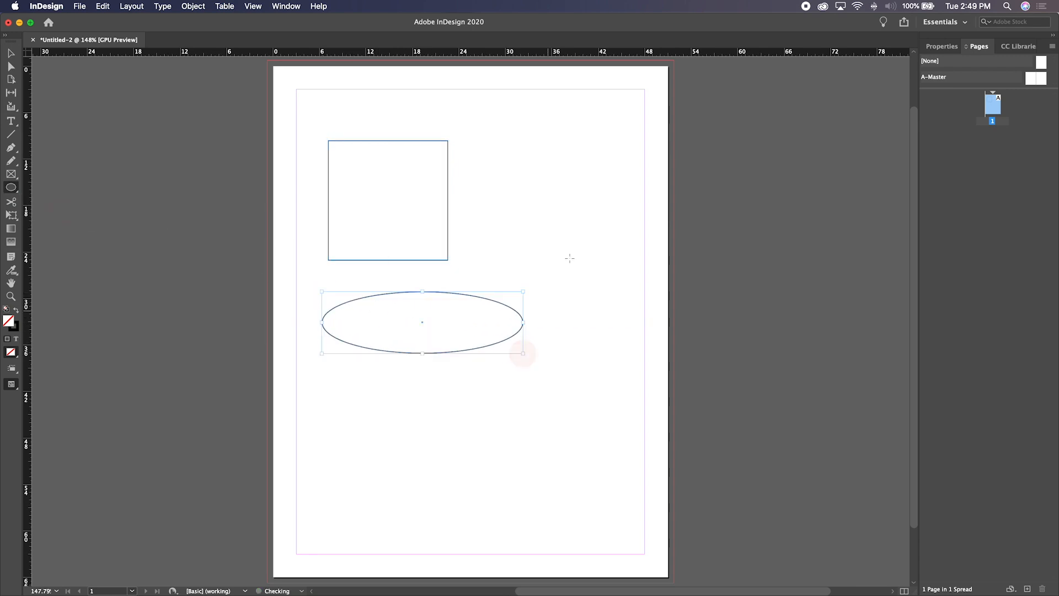
{"action": "mouse_move", "coordinate": [563, 140]}
{"action": "left_mouse_down"}
{"action": "mouse_move", "coordinate": [549, 229]}
{"action": "mouse_move", "coordinate": [516, 230]}
{"action": "left_mouse_up"}
{"action": "left_click_drag", "start_coordinate": [348, 380], "coordinate": [514, 484]}
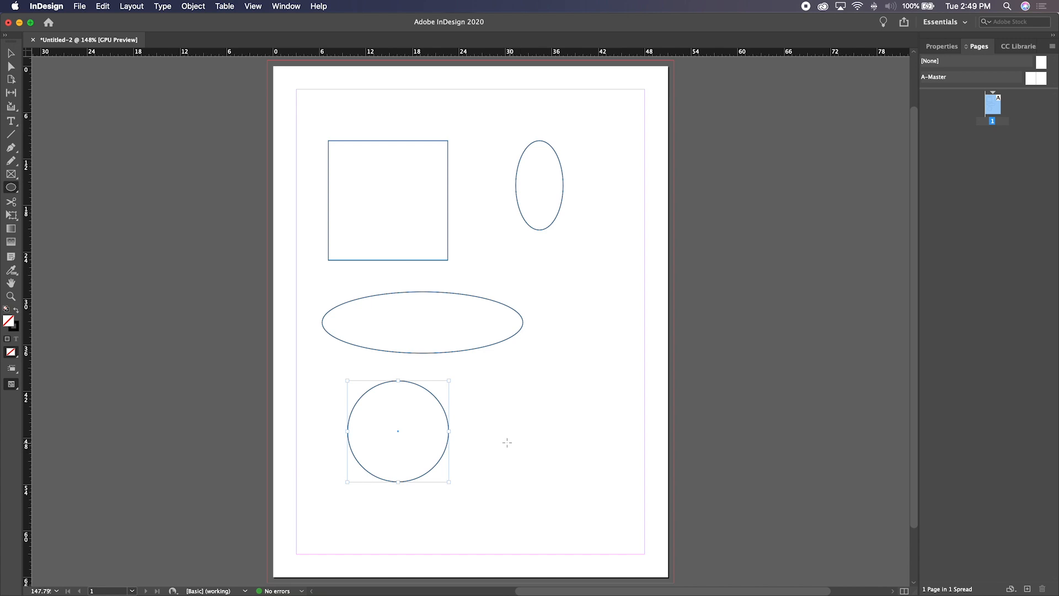
Start an ellipse by dimensions to the right of the circle, with width and height both 6p0
{"action": "left_click", "coordinate": [494, 388]}
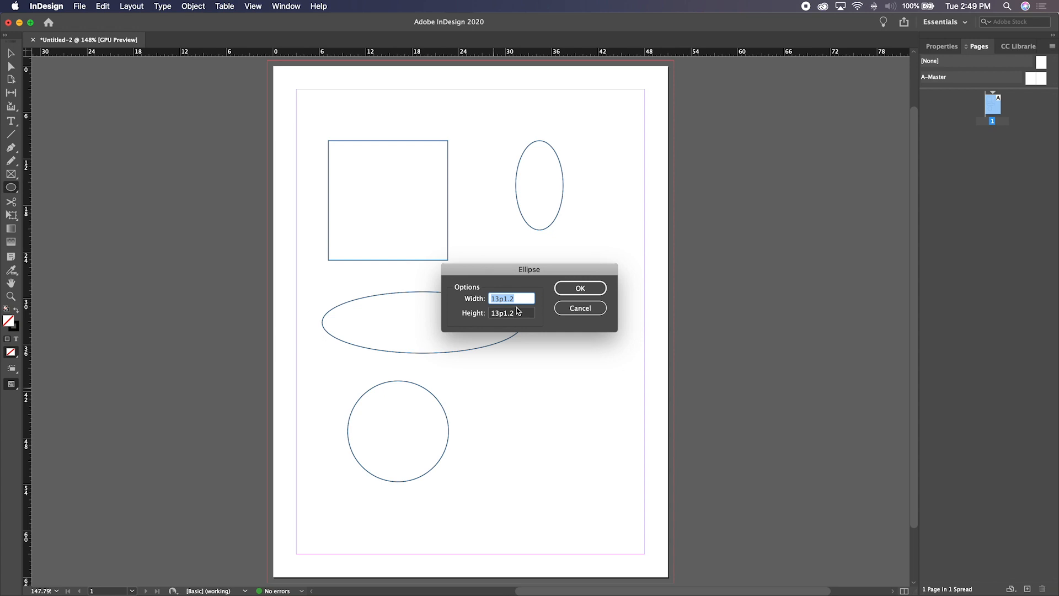
{"action": "type", "text": "6p0"}
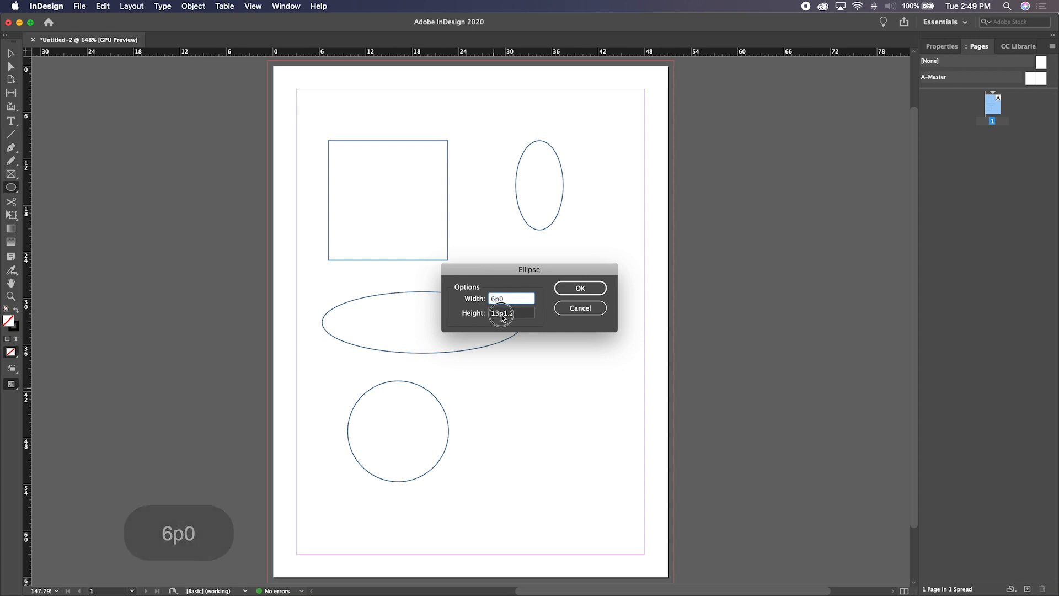
{"action": "left_click", "coordinate": [501, 312]}
{"action": "type", "text": "6p0"}
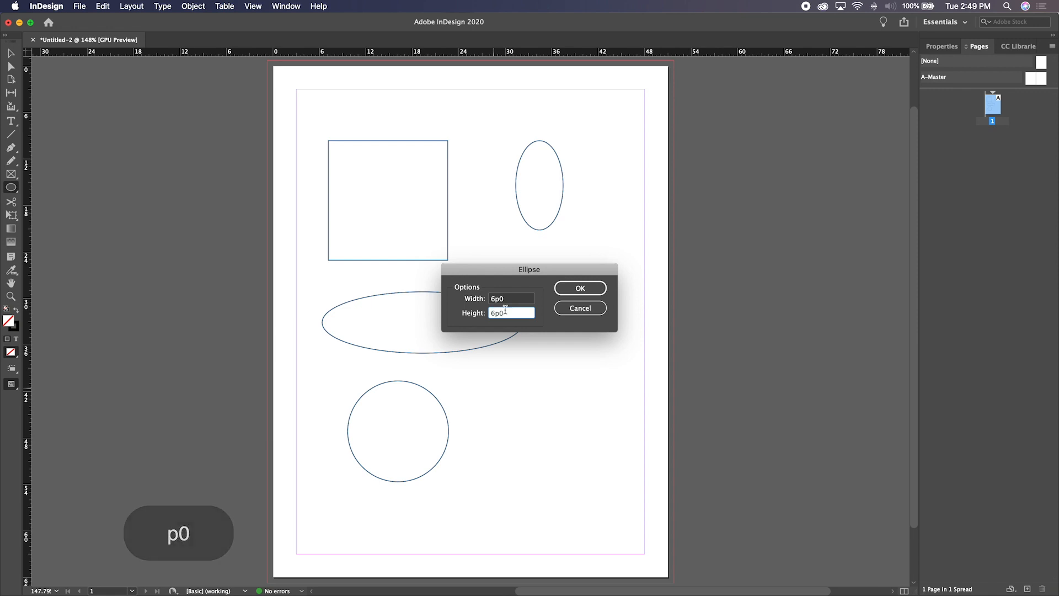
Enter the new ellipse's height in points as 72pt
{"action": "left_click_drag", "start_coordinate": [506, 310], "coordinate": [474, 312]}
{"action": "type", "text": "72"}
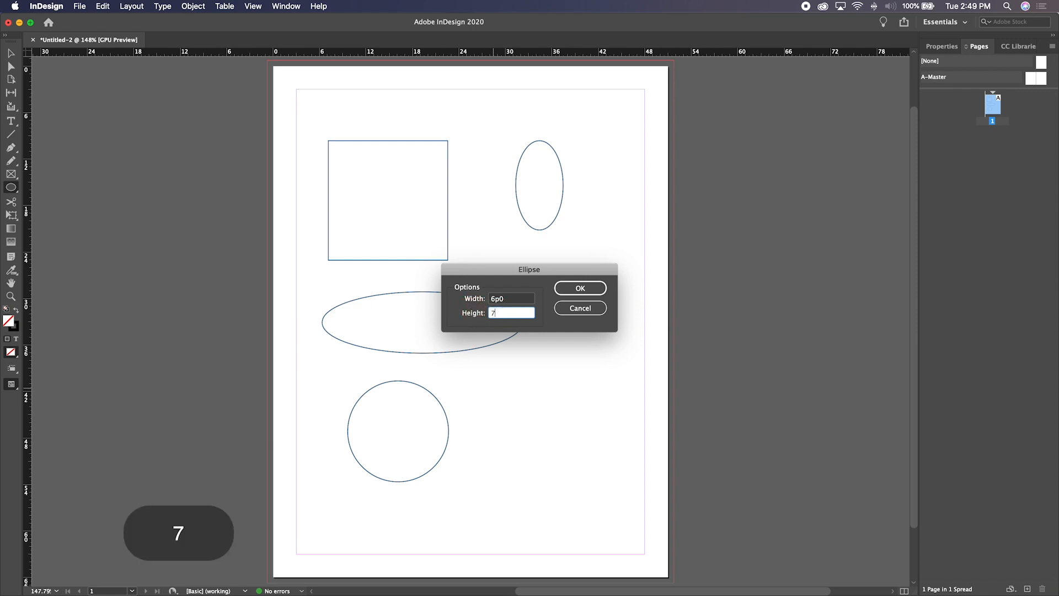
{"action": "type", "text": "pt"}
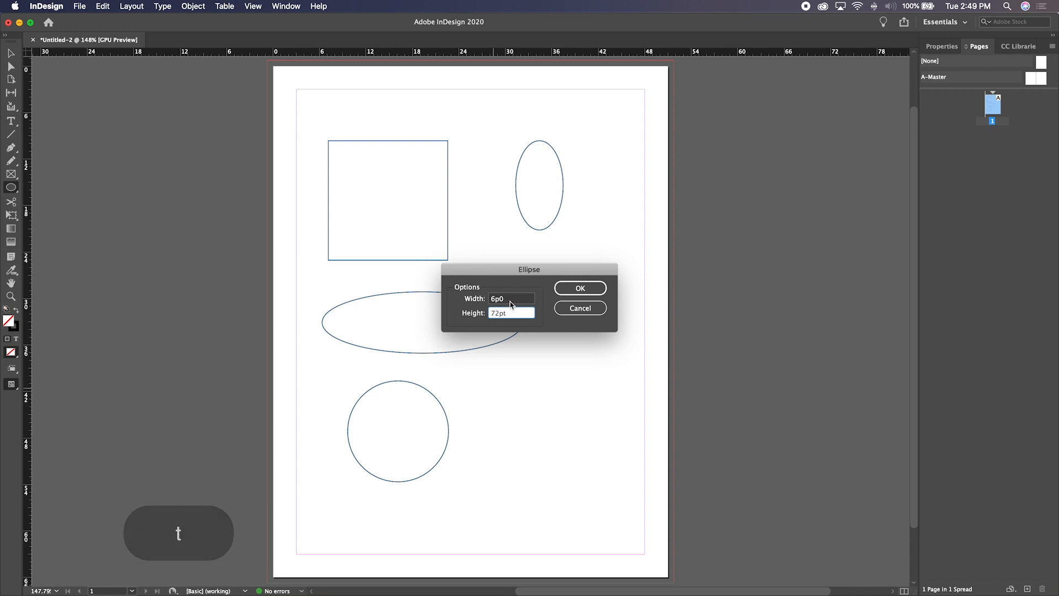
{"action": "key", "text": "shift+Tab"}
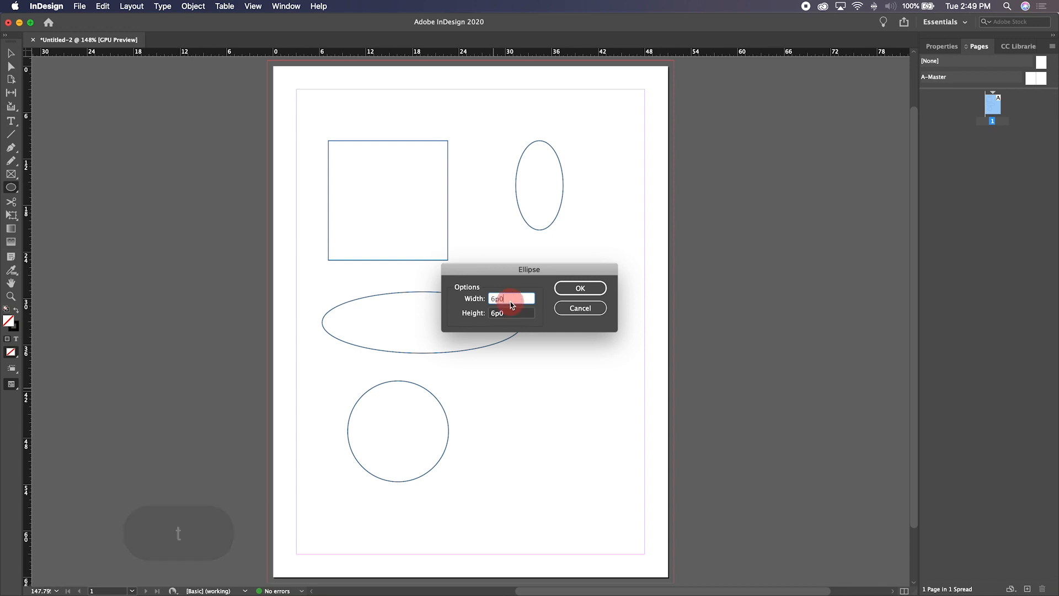
Enter the new ellipse's width in inches as 1"
{"action": "left_click", "coordinate": [517, 303]}
{"action": "double_click", "coordinate": [513, 300]}
{"action": "type", "text": "1\""}
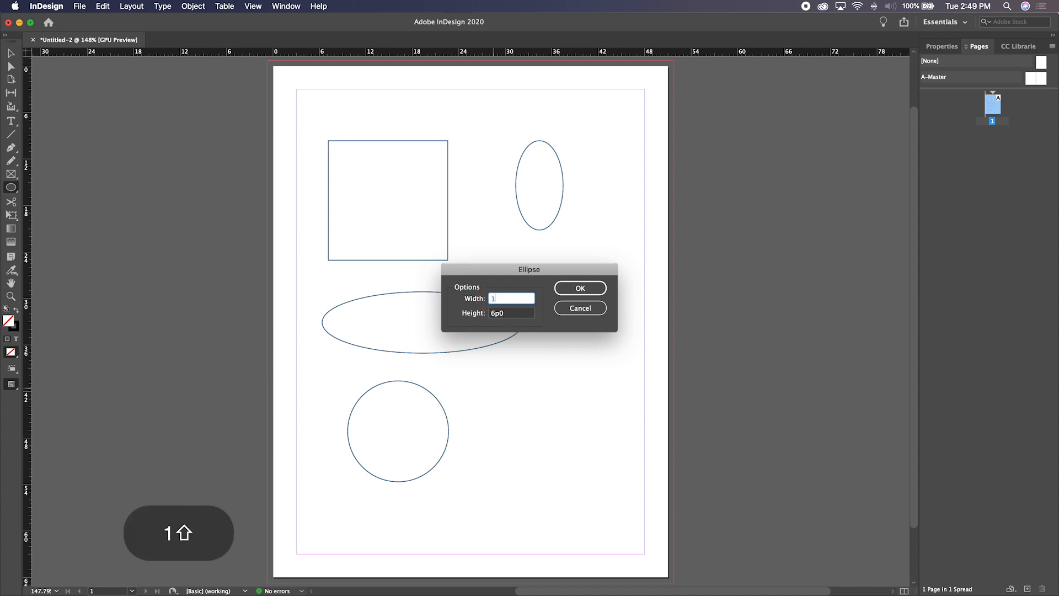
{"action": "left_click", "coordinate": [512, 315]}
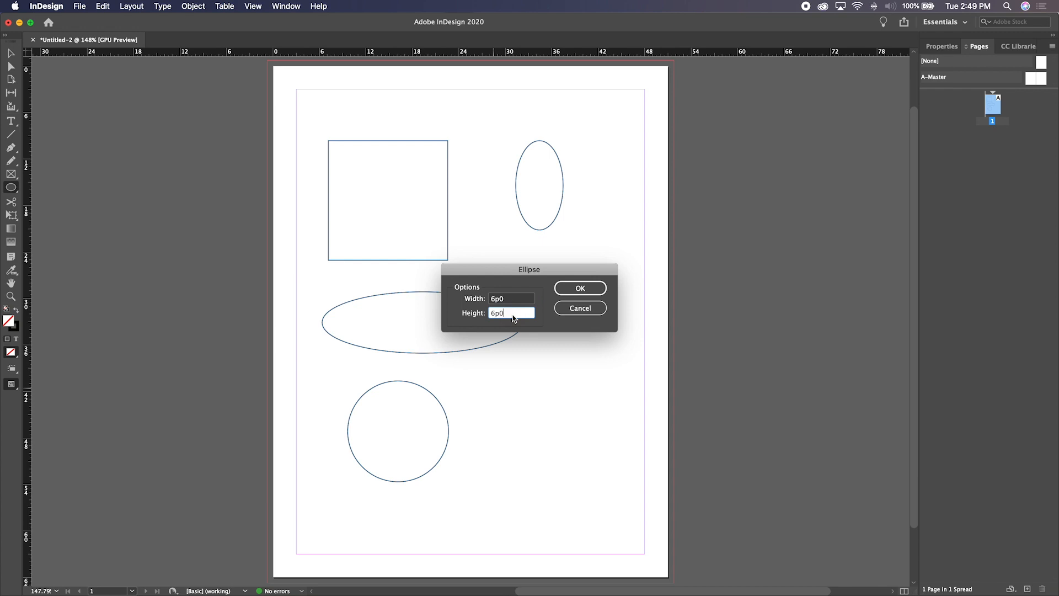
Set the new ellipse's width to 1.5"
{"action": "double_click", "coordinate": [509, 301]}
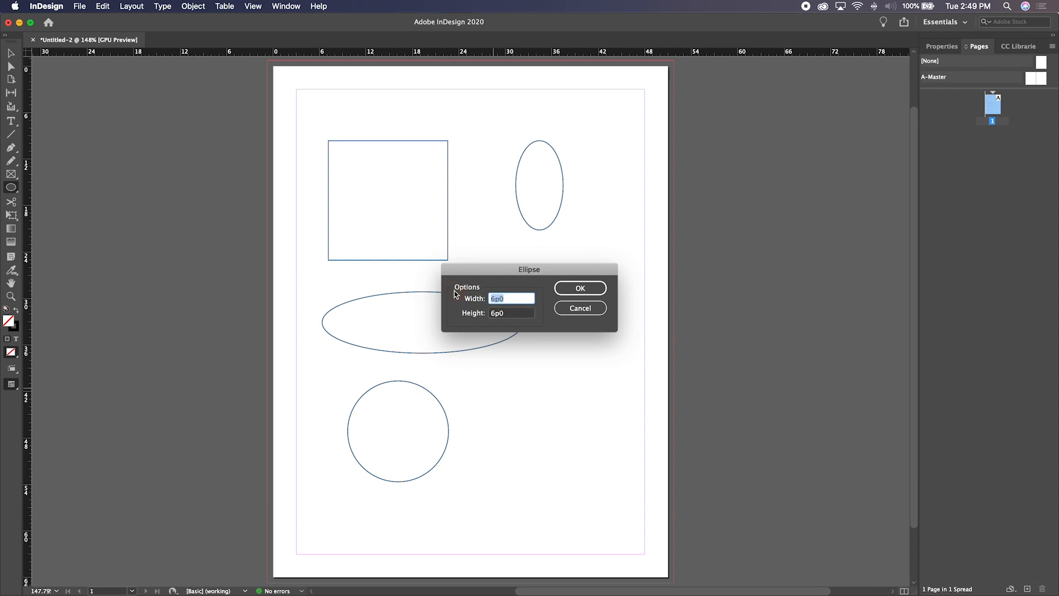
{"action": "type", "text": "1.5\""}
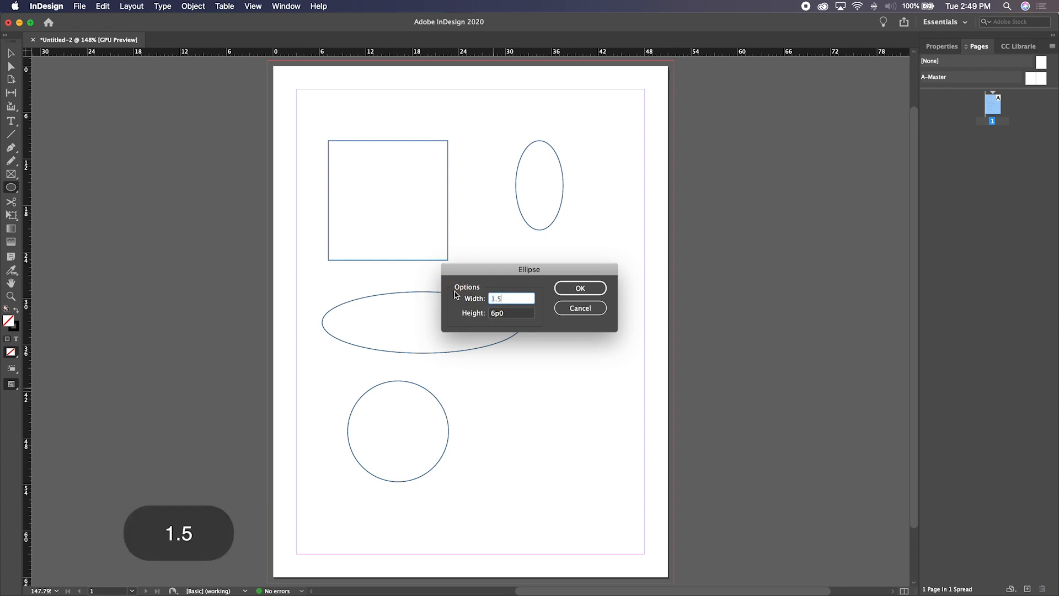
{"action": "left_click", "coordinate": [509, 317]}
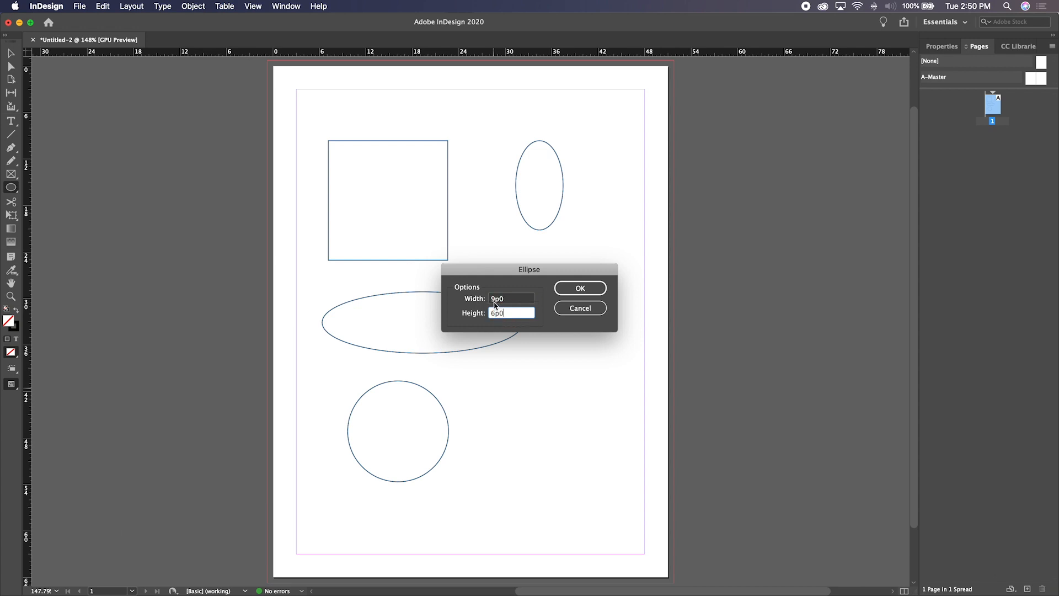
Set the new ellipse's width to 1" and create the small circle
{"action": "double_click", "coordinate": [497, 298]}
{"action": "type", "text": "1\""}
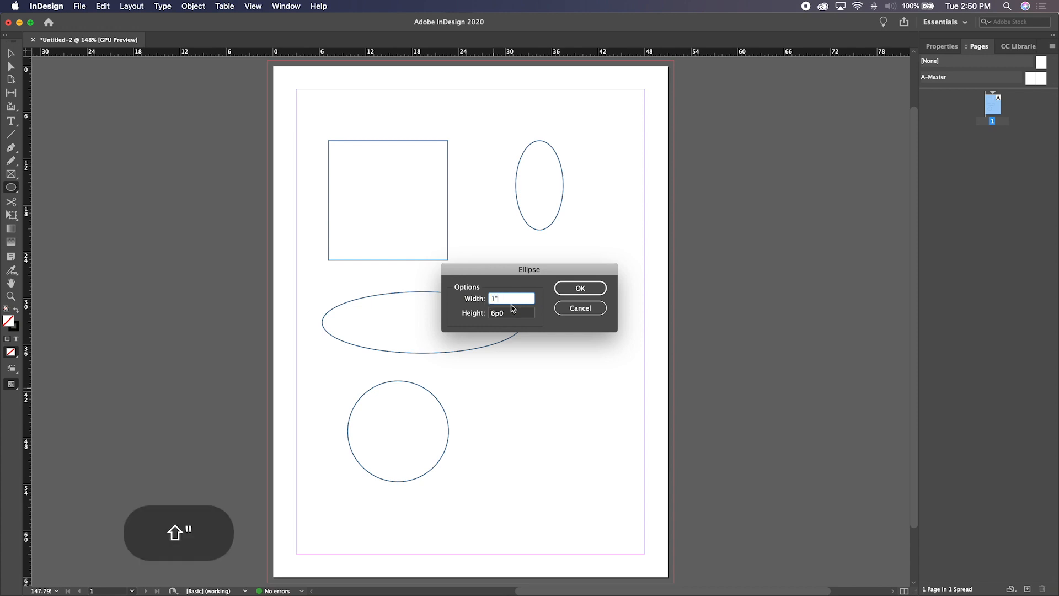
{"action": "key", "text": "Tab"}
{"action": "left_click", "coordinate": [576, 288]}
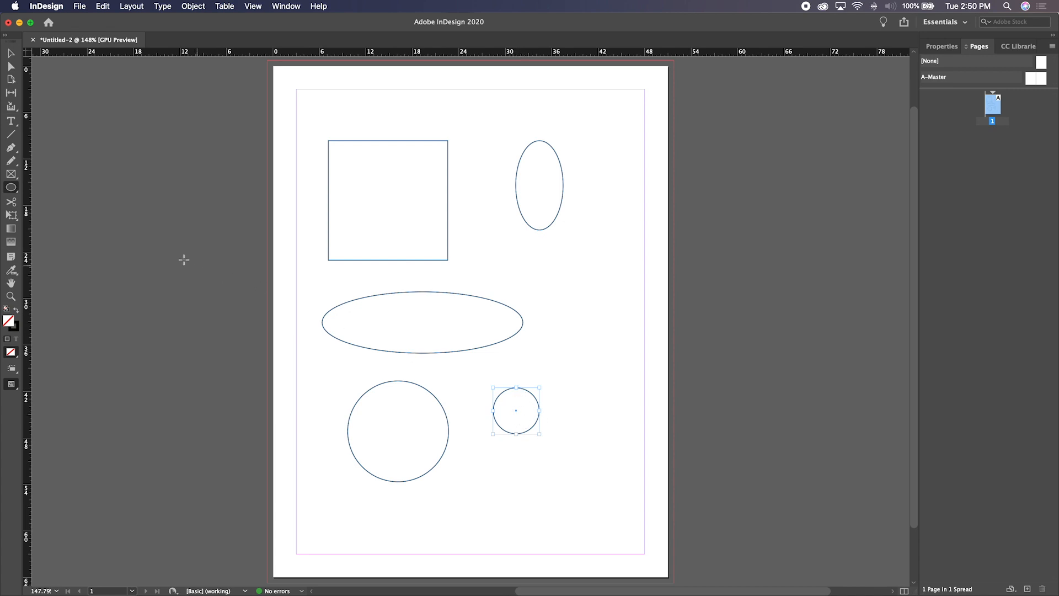
Switch the shape tool from Ellipse to Polygon
{"action": "left_click", "coordinate": [11, 190]}
{"action": "left_click_drag", "start_coordinate": [11, 190], "coordinate": [59, 226]}
Select and delete all the shapes on the page, and undo the deletion
{"action": "left_click", "coordinate": [13, 53]}
{"action": "left_click_drag", "start_coordinate": [254, 160], "coordinate": [606, 481]}
{"action": "key", "text": "BackSpace"}
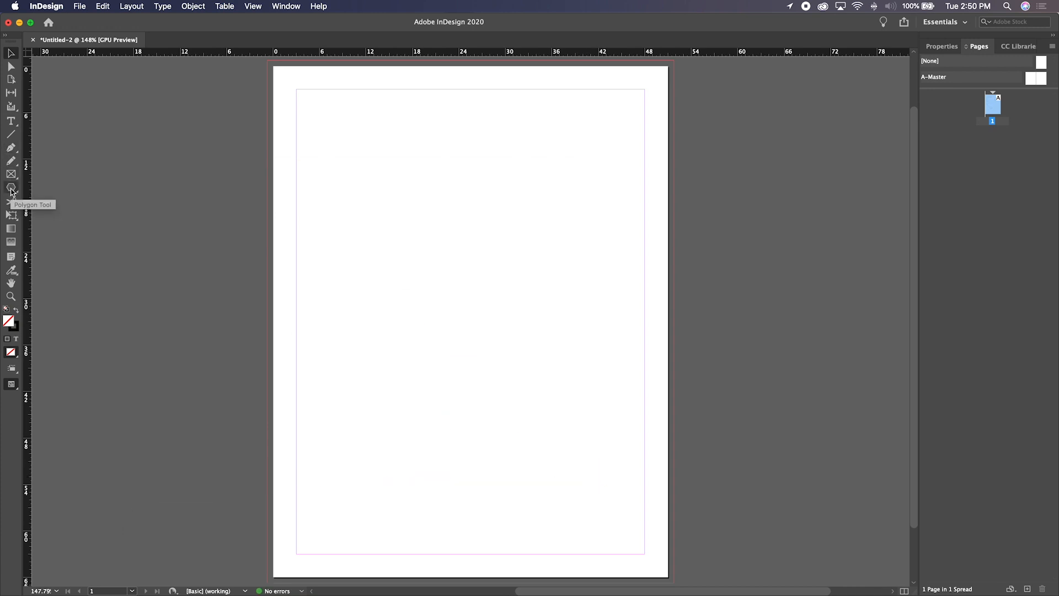
{"action": "key", "text": "super+z"}
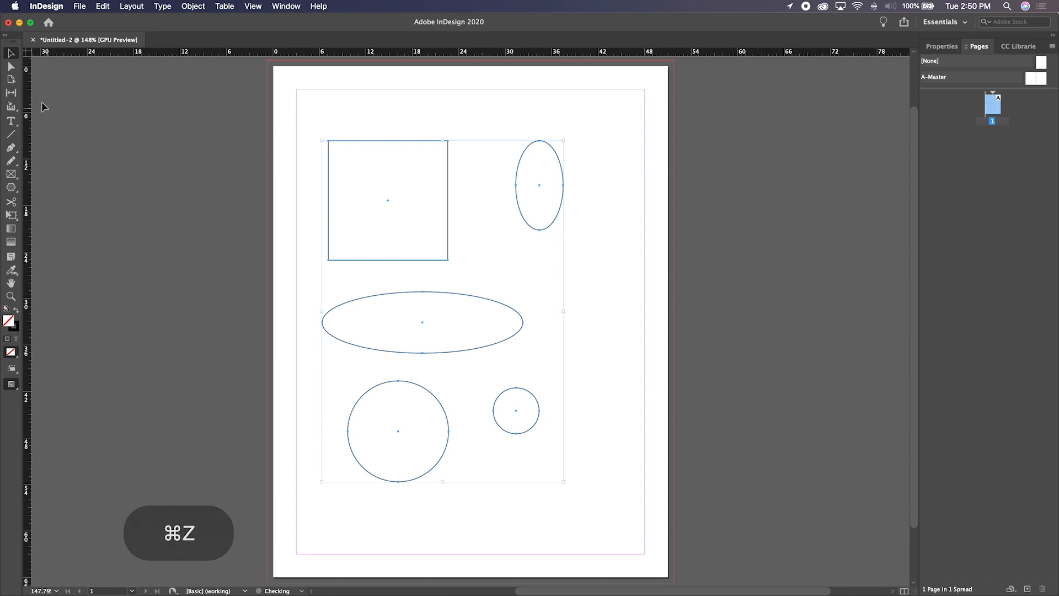
Clear all the shapes from the page and draw a regular hexagon about 15p8 wide and 13p7 high in the page's upper half
{"action": "left_click_drag", "start_coordinate": [214, 111], "coordinate": [564, 470]}
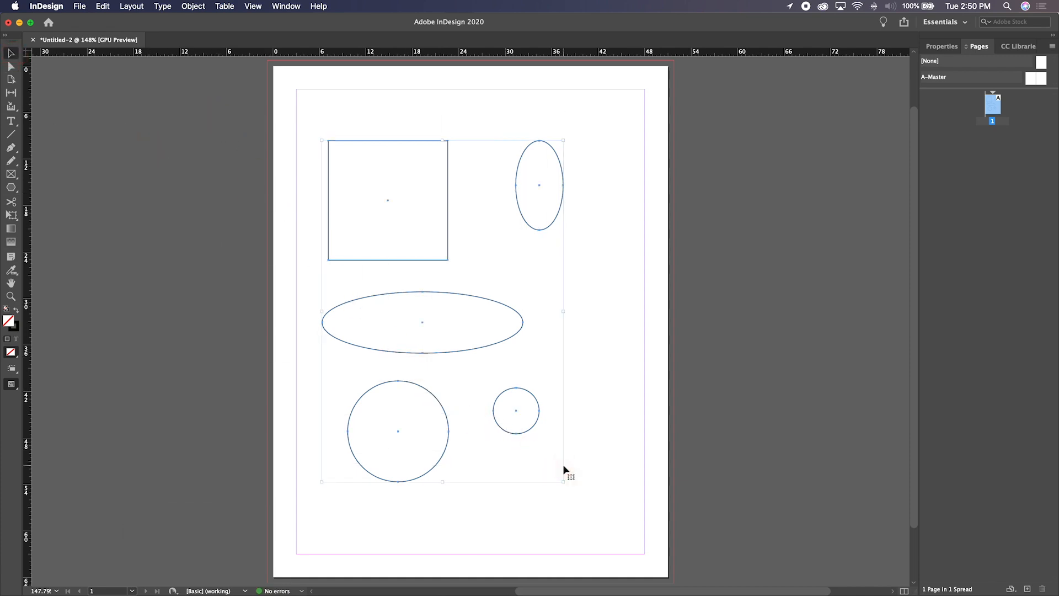
{"action": "key", "text": "BackSpace"}
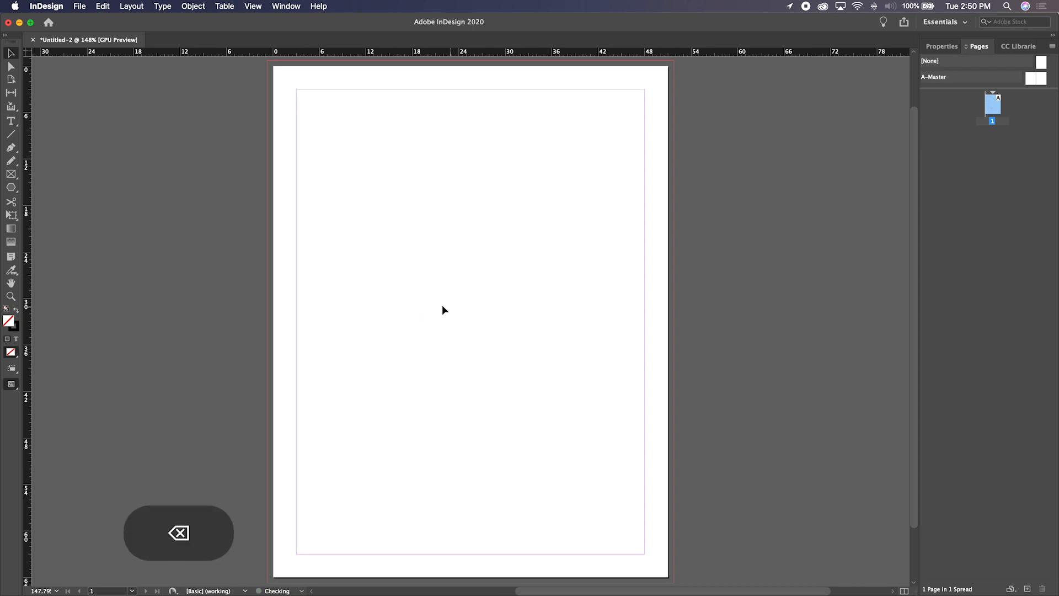
{"action": "left_click", "coordinate": [10, 189]}
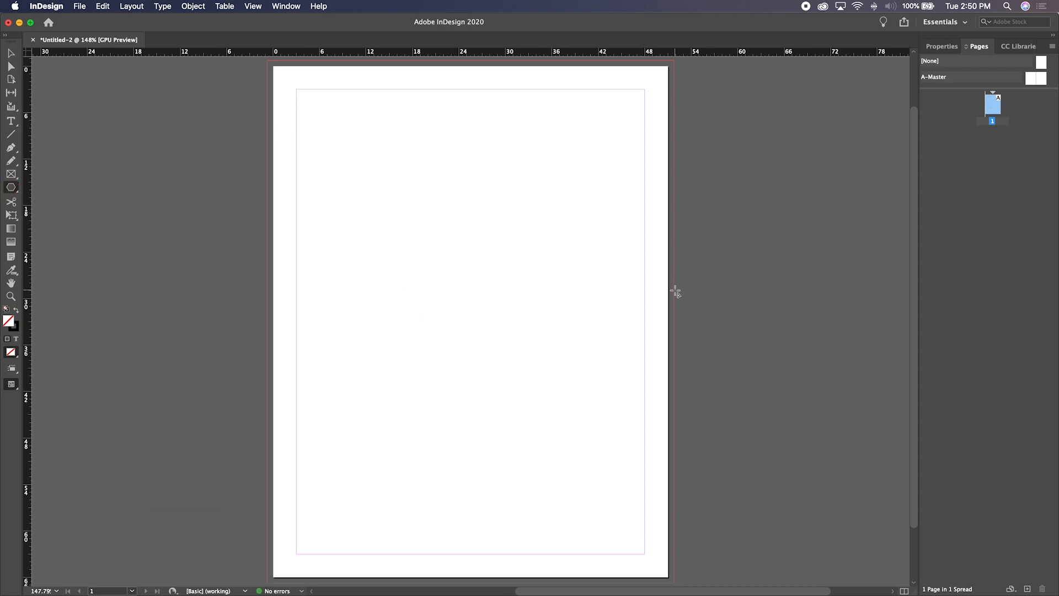
{"action": "left_click_drag", "start_coordinate": [358, 139], "coordinate": [508, 245]}
{"action": "key", "text": "shift"}
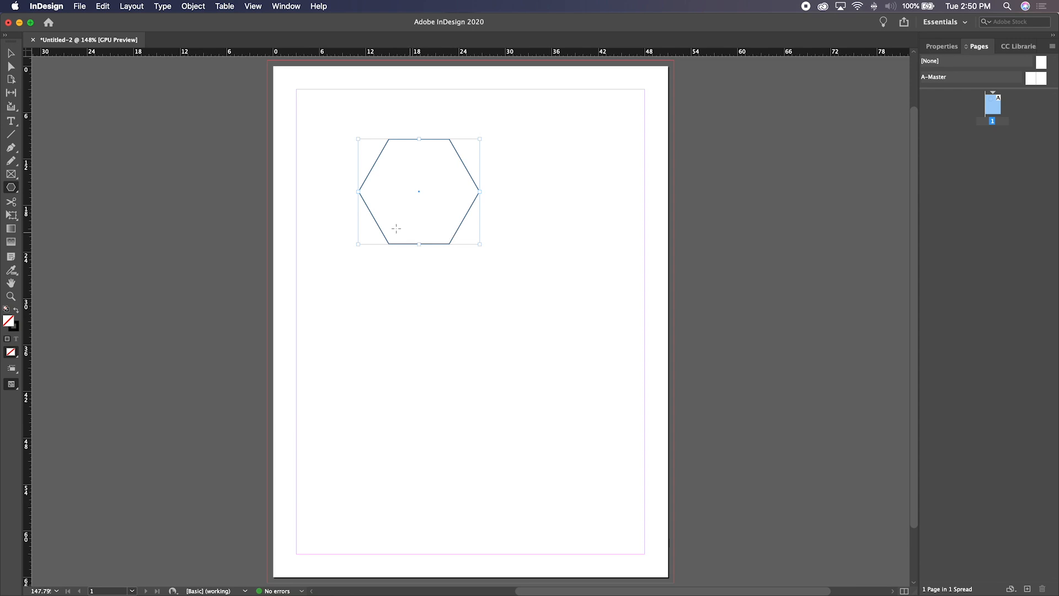
Create a five-sided polygon 15p8.447 wide and 13p7.2 high with 0% star inset below the hexagon
{"action": "left_click", "coordinate": [425, 286]}
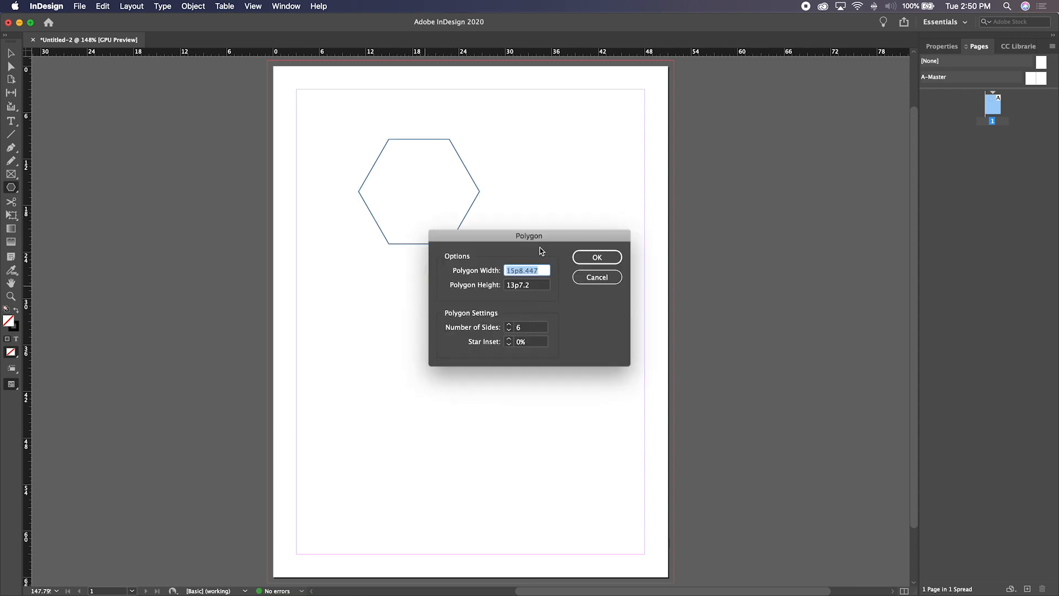
{"action": "left_click_drag", "start_coordinate": [528, 239], "coordinate": [422, 257]}
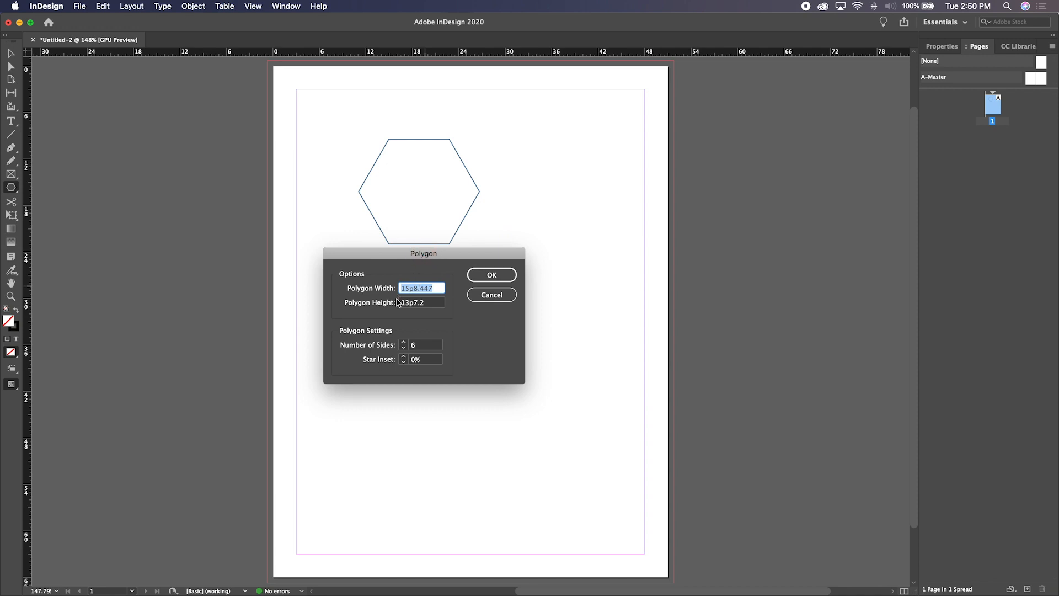
{"action": "left_click", "coordinate": [404, 348]}
{"action": "left_click", "coordinate": [514, 278]}
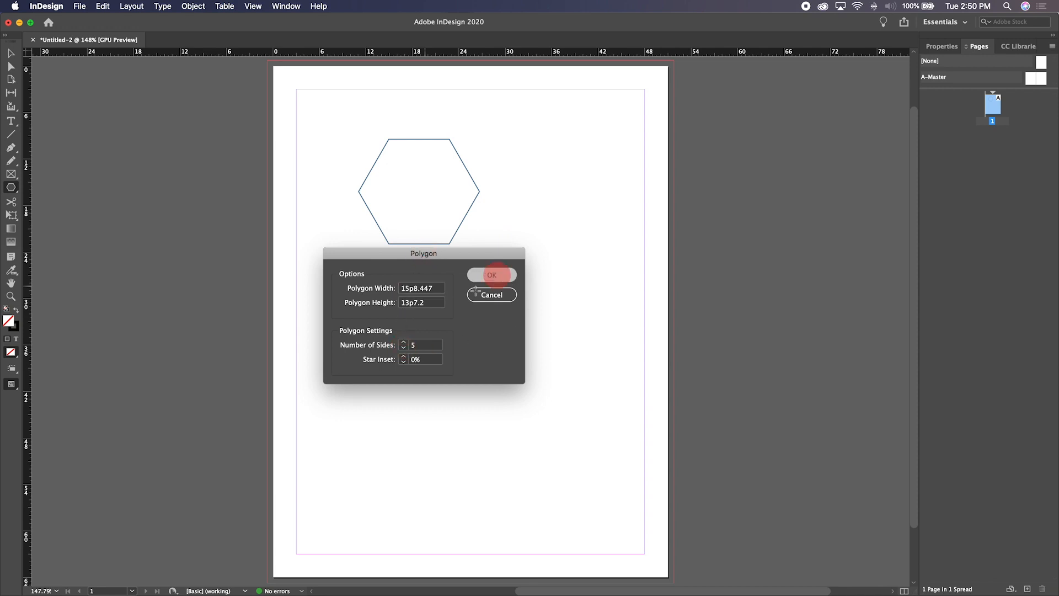
Create an eight-sided polygon with 0% star inset, overlapping the lower-left part of the pentagon
{"action": "left_click", "coordinate": [341, 363]}
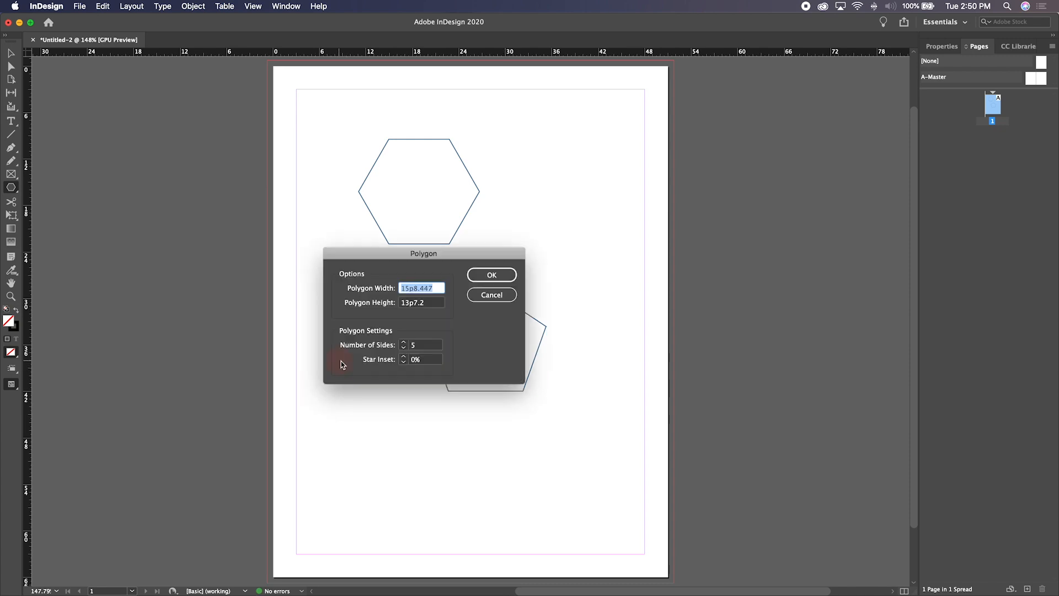
{"action": "left_click", "coordinate": [407, 345]}
{"action": "left_click", "coordinate": [405, 341]}
{"action": "left_click", "coordinate": [405, 342]}
{"action": "left_click", "coordinate": [497, 274]}
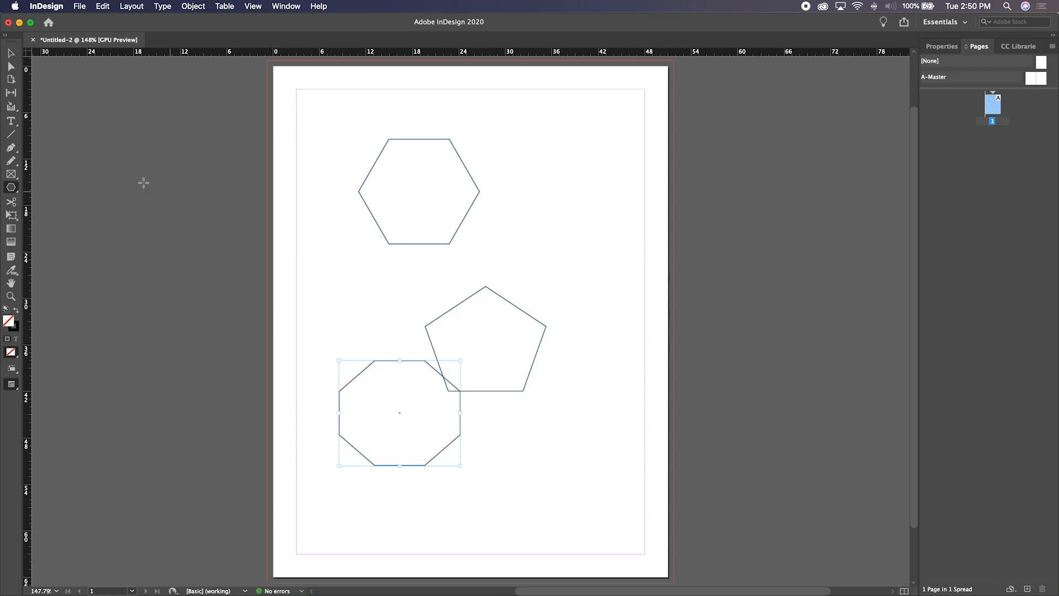
Select and delete the hexagon, pentagon and octagon
{"action": "left_click", "coordinate": [10, 53]}
{"action": "left_click_drag", "start_coordinate": [301, 151], "coordinate": [539, 402]}
{"action": "key", "text": "BackSpace"}
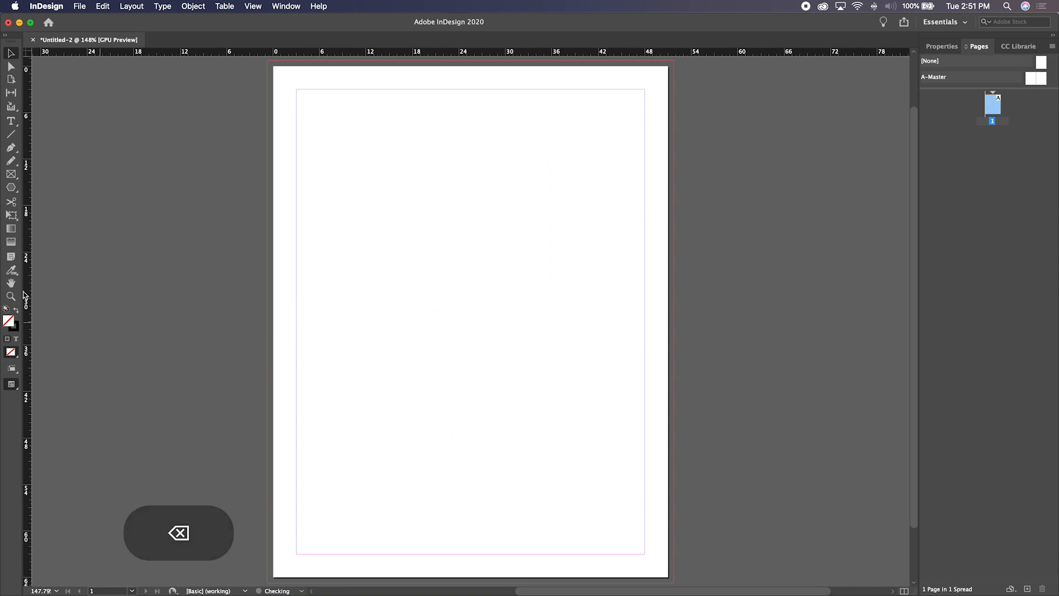
Create a star with the Polygon tool, using 5 sides and a 25% star inset
{"action": "left_click", "coordinate": [11, 187]}
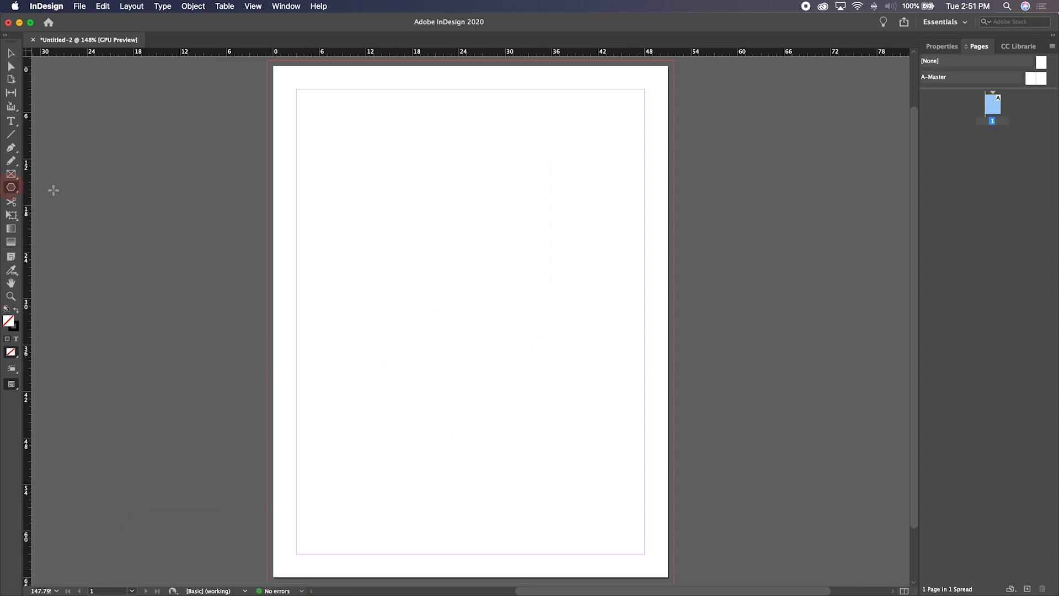
{"action": "left_click", "coordinate": [360, 240]}
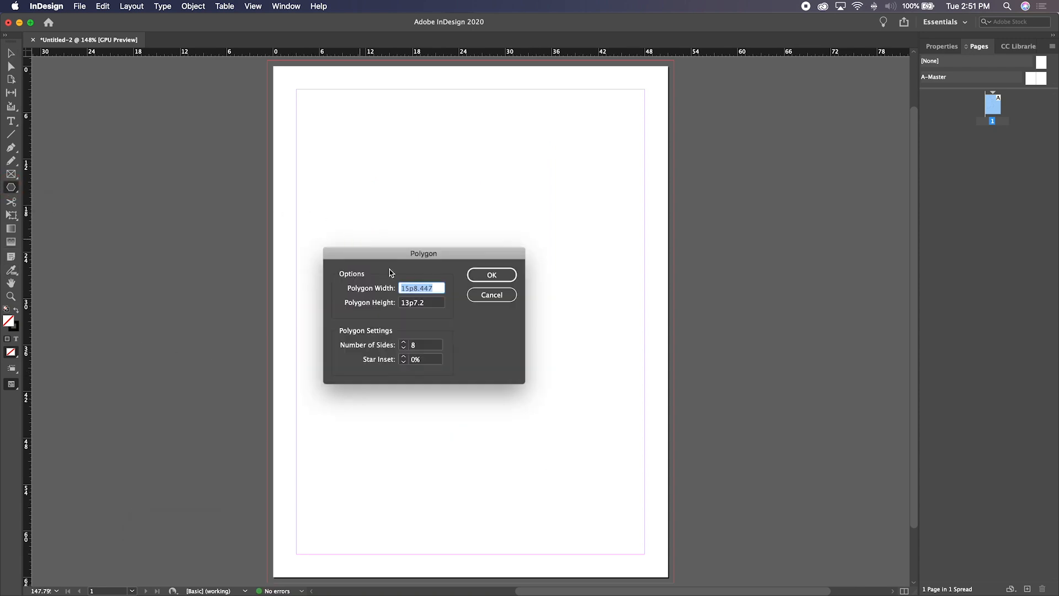
{"action": "left_click", "coordinate": [404, 348]}
{"action": "left_click", "coordinate": [403, 357], "text": "shift"}
{"action": "left_click", "coordinate": [403, 357], "text": "shift"}
{"action": "left_click", "coordinate": [404, 357]}
{"action": "left_click", "coordinate": [492, 274]}
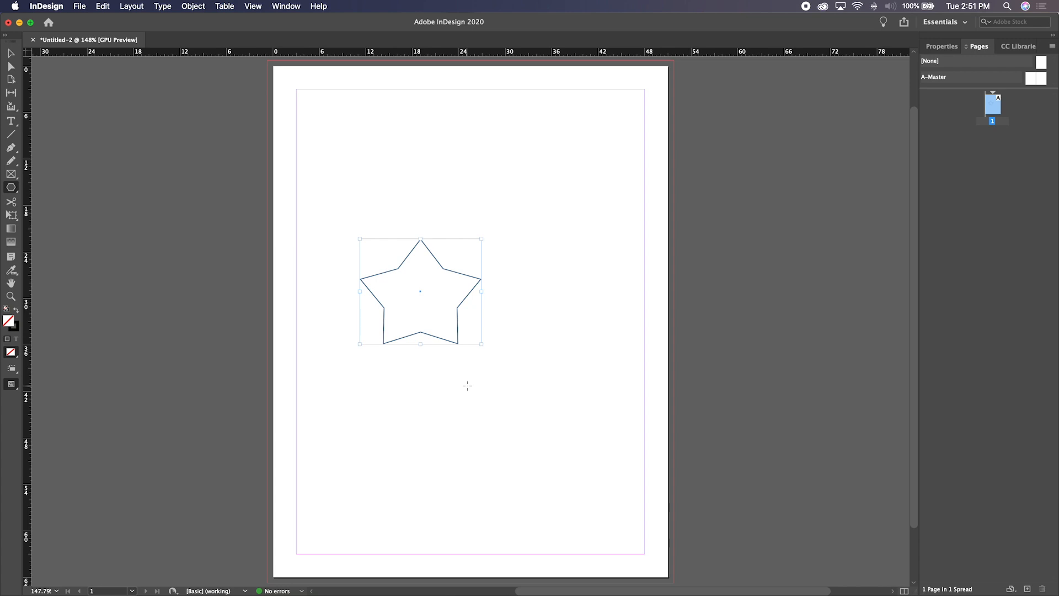
Create a second star with 10 sides and a 50% star inset, below and to the right of the first
{"action": "left_click", "coordinate": [467, 388]}
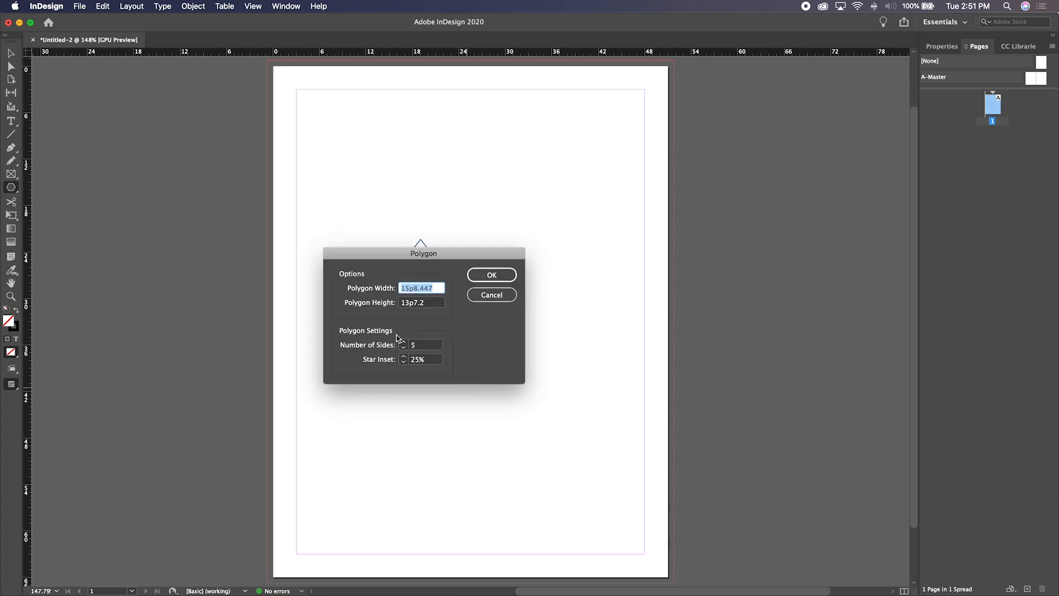
{"action": "left_click", "coordinate": [403, 342]}
{"action": "left_click", "coordinate": [404, 342]}
{"action": "left_click", "coordinate": [403, 342]}
{"action": "left_click", "coordinate": [404, 342]}
{"action": "left_click", "coordinate": [404, 342]}
{"action": "left_click", "coordinate": [404, 356], "text": "shift"}
{"action": "left_click", "coordinate": [404, 356], "text": "shift"}
{"action": "left_click", "coordinate": [404, 356], "text": "shift"}
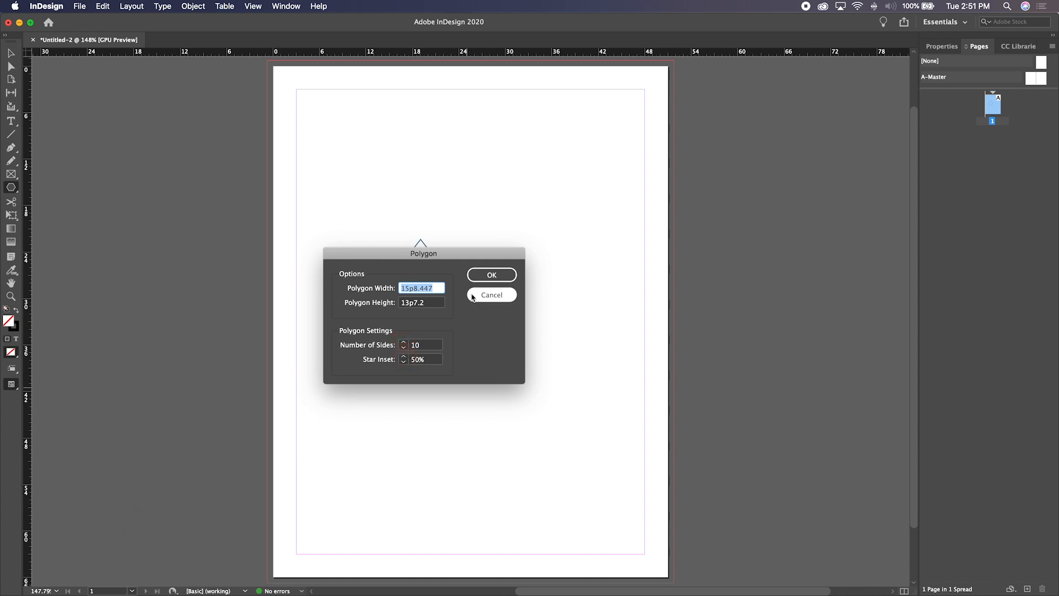
{"action": "left_click", "coordinate": [485, 277]}
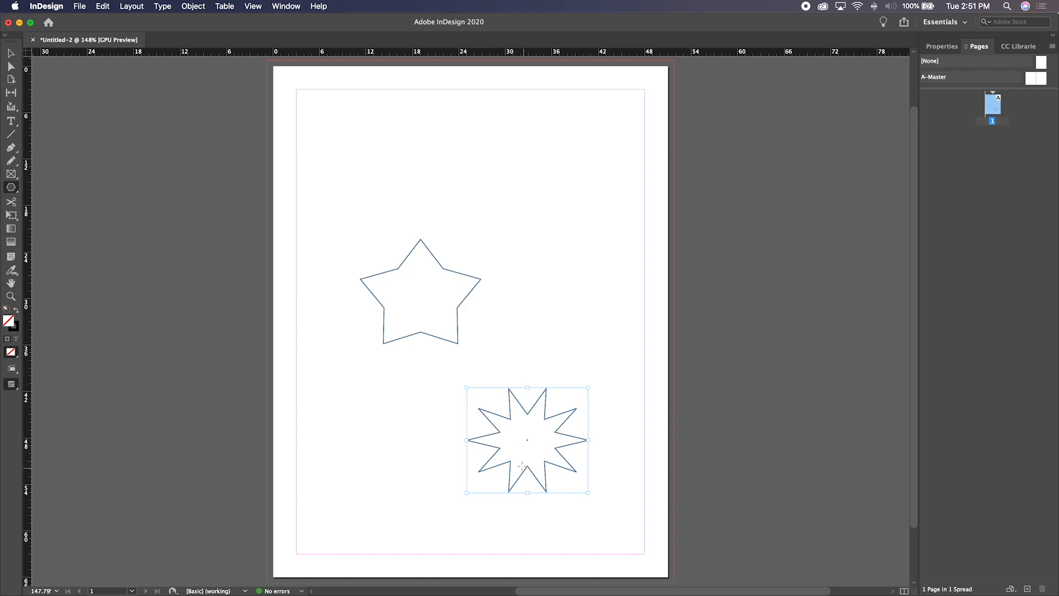
Select both stars together and delete them
{"action": "left_click", "coordinate": [10, 53]}
{"action": "left_click", "coordinate": [547, 348]}
{"action": "left_click_drag", "start_coordinate": [549, 417], "coordinate": [590, 519]}
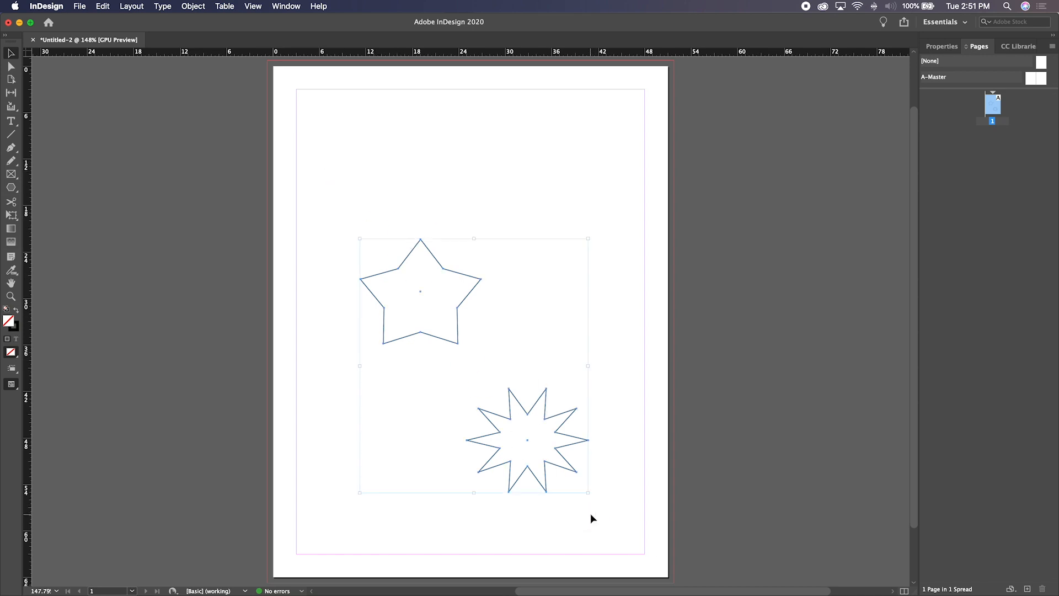
{"action": "key", "text": "BackSpace"}
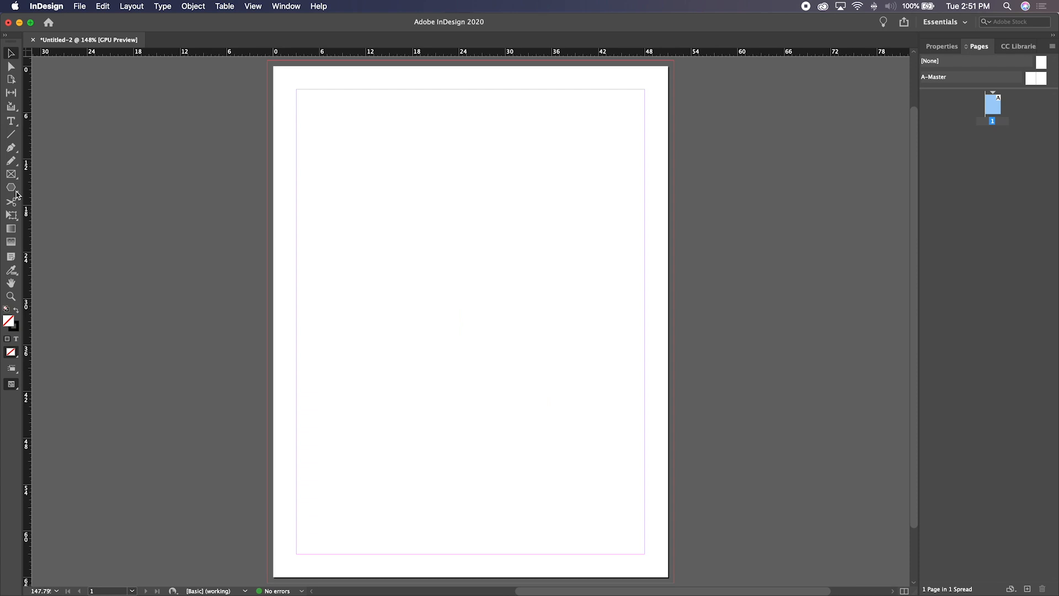
Draw a rectangular frame about 26 picas wide and 16 picas high in the page's upper half with the Rectangle Frame tool
{"action": "left_click", "coordinate": [11, 176]}
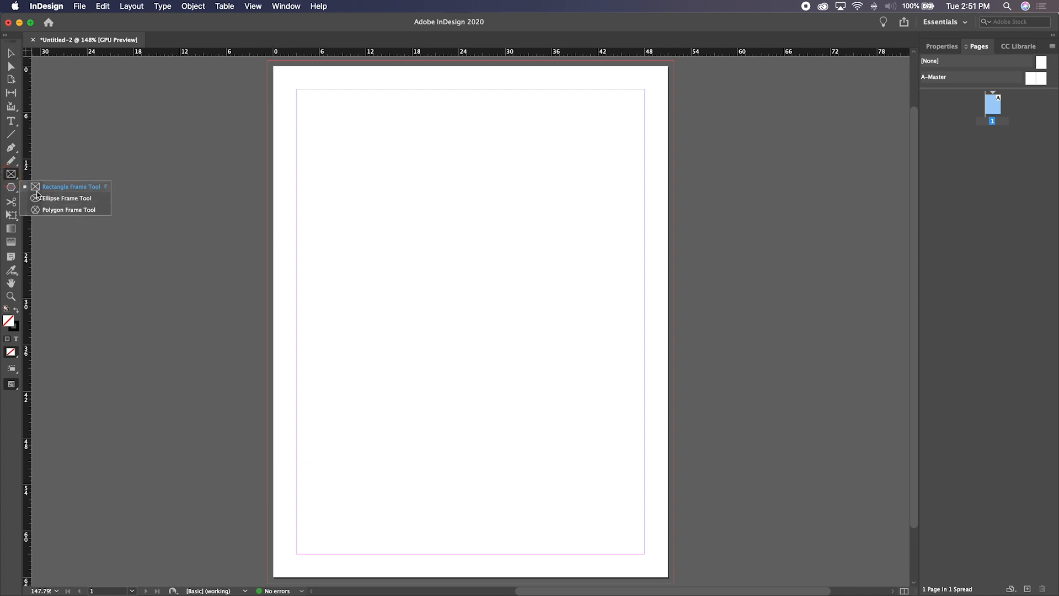
{"action": "left_click", "coordinate": [43, 189]}
{"action": "mouse_move", "coordinate": [350, 141]}
{"action": "left_mouse_down"}
{"action": "mouse_move", "coordinate": [392, 201]}
{"action": "mouse_move", "coordinate": [511, 265]}
{"action": "mouse_move", "coordinate": [550, 266]}
{"action": "left_mouse_up"}
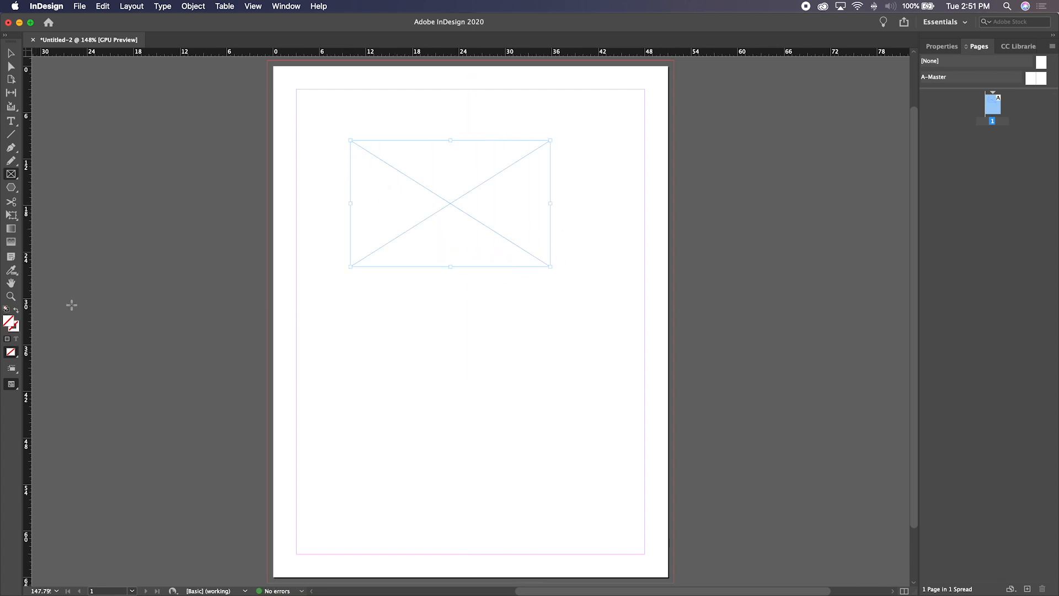
Stretch the rectangular frame downward to a height of about 41 picas
{"action": "left_click", "coordinate": [11, 53]}
{"action": "left_click", "coordinate": [555, 318]}
{"action": "left_click", "coordinate": [462, 213]}
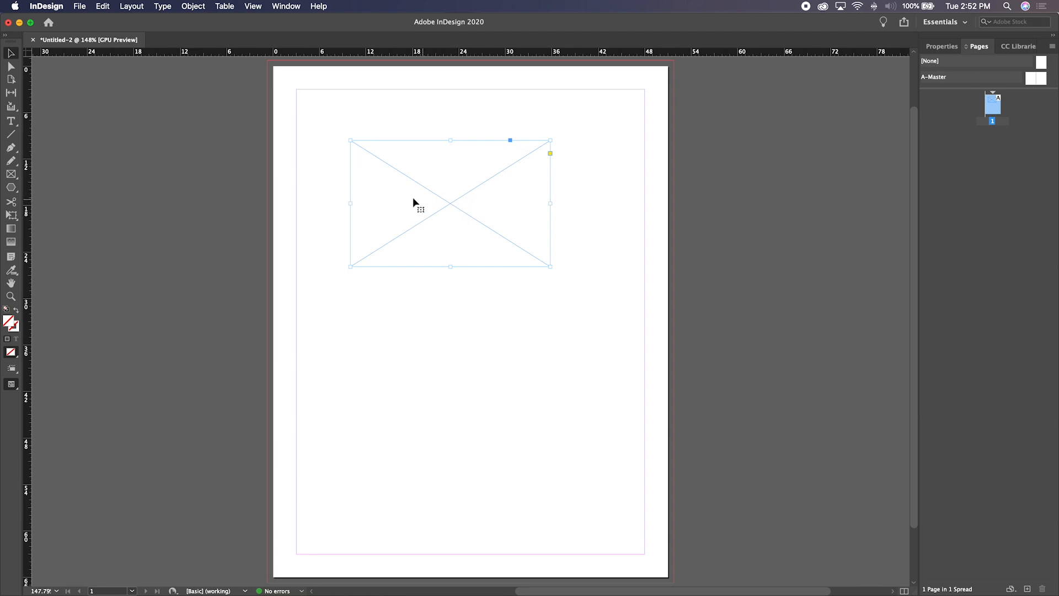
{"action": "left_click_drag", "start_coordinate": [450, 265], "coordinate": [461, 460]}
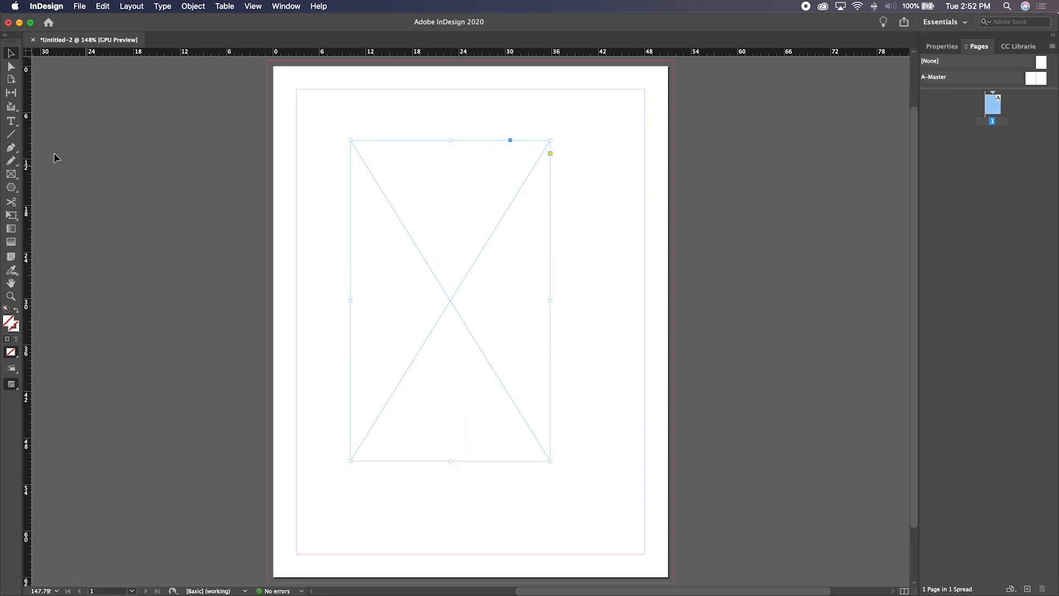
Fill the rectangular frame with placeholder text, and delete the frame
{"action": "left_click", "coordinate": [11, 121]}
{"action": "left_click", "coordinate": [351, 149]}
{"action": "left_click", "coordinate": [132, 6]}
{"action": "mouse_move", "coordinate": [165, 6]}
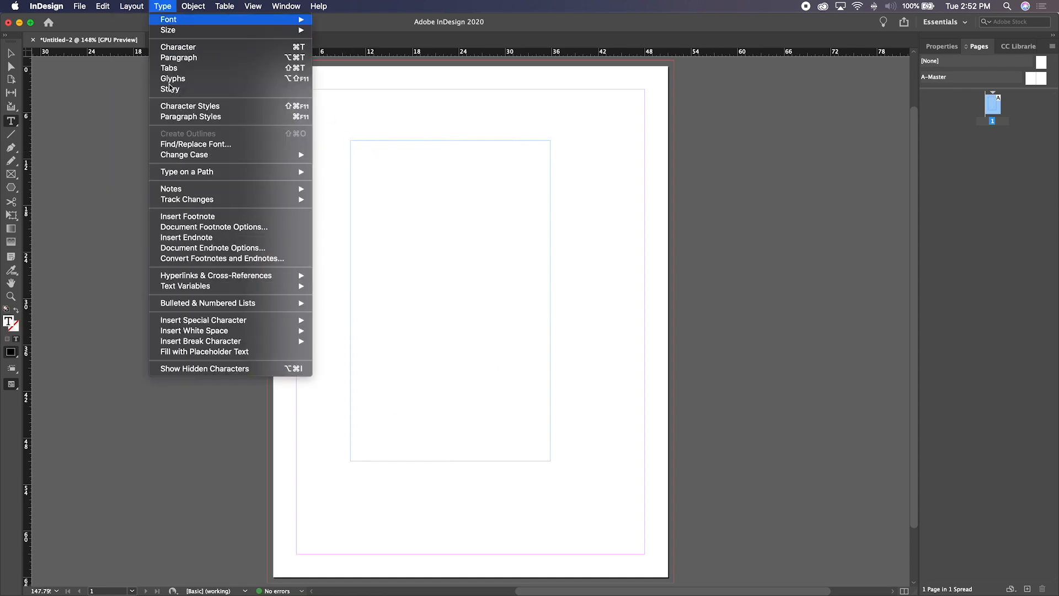
{"action": "left_click", "coordinate": [219, 357]}
{"action": "left_click", "coordinate": [10, 53]}
{"action": "key", "text": "BackSpace"}
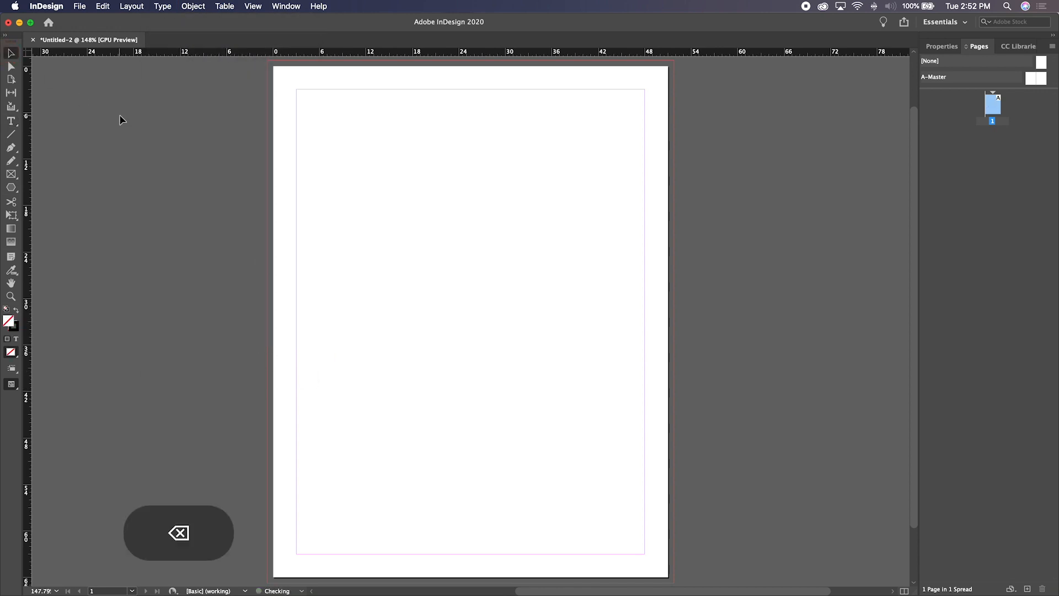
Draw an elliptical frame about 40 picas wide and 33 picas high with the Ellipse Frame tool
{"action": "left_click", "coordinate": [11, 174]}
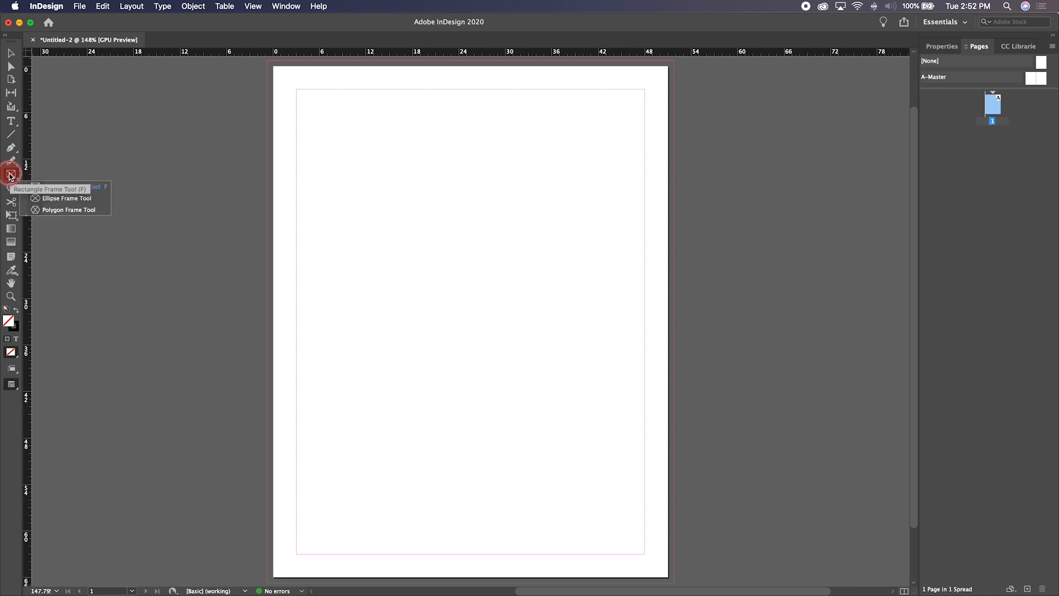
{"action": "left_click", "coordinate": [41, 197]}
{"action": "left_click_drag", "start_coordinate": [343, 143], "coordinate": [653, 403]}
Fill the elliptical frame with placeholder text, and delete the frame
{"action": "left_click", "coordinate": [11, 121]}
{"action": "left_click", "coordinate": [415, 162]}
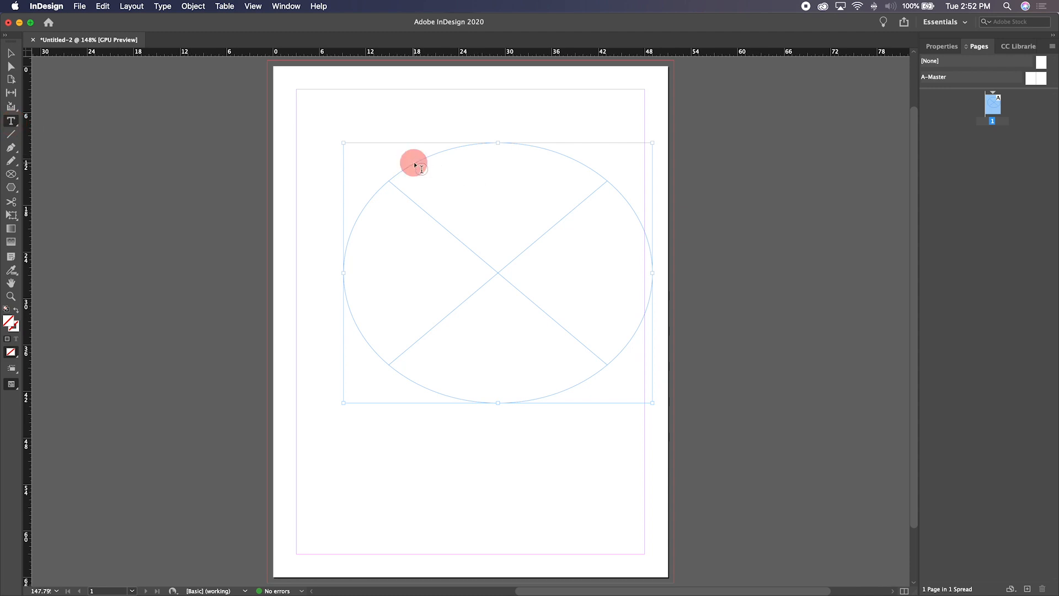
{"action": "left_click", "coordinate": [162, 6]}
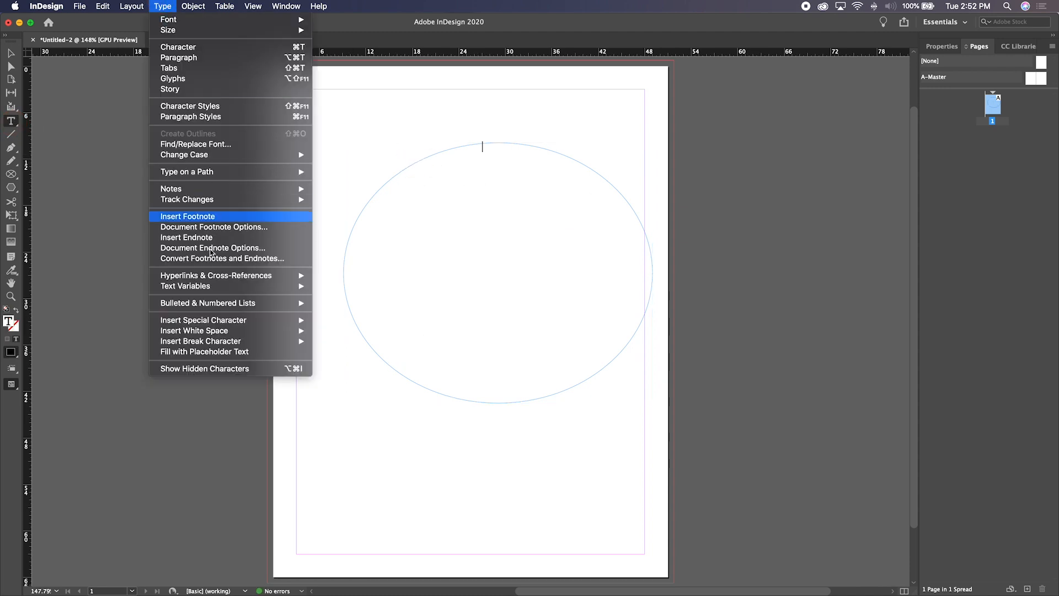
{"action": "left_click", "coordinate": [232, 352]}
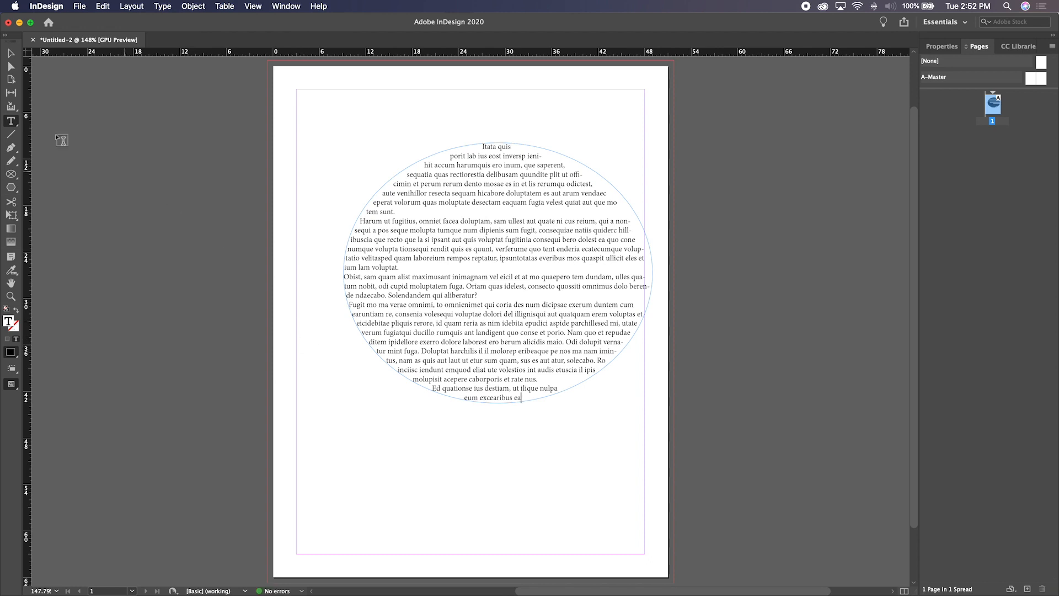
{"action": "left_click", "coordinate": [11, 53]}
{"action": "key", "text": "BackSpace"}
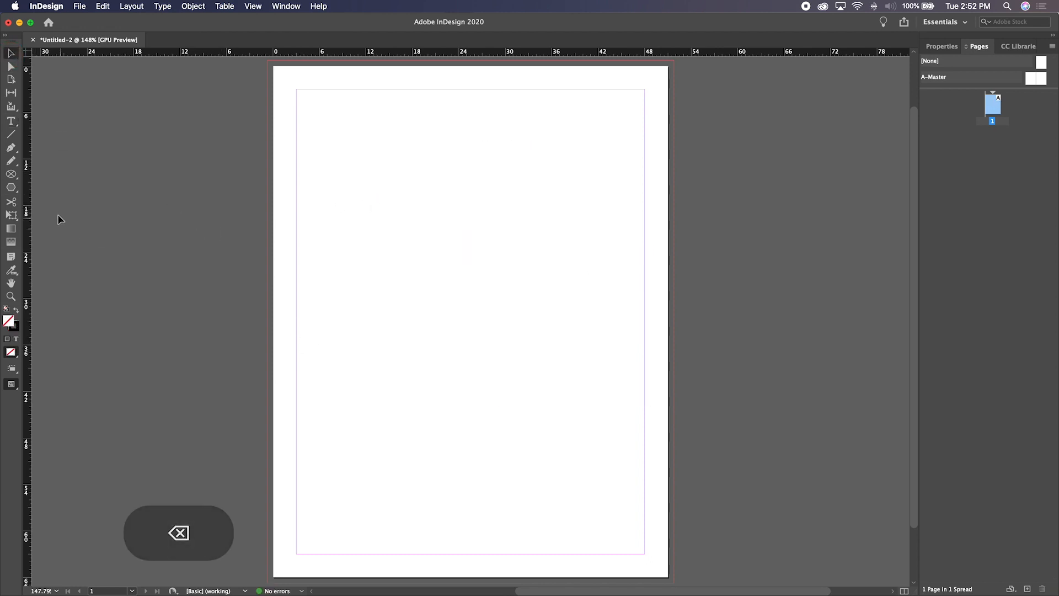
Create a star-shaped frame with the Polygon Frame tool, using 5 sides and a 50% star inset
{"action": "left_click_drag", "start_coordinate": [15, 175], "coordinate": [40, 214]}
{"action": "left_click", "coordinate": [539, 275]}
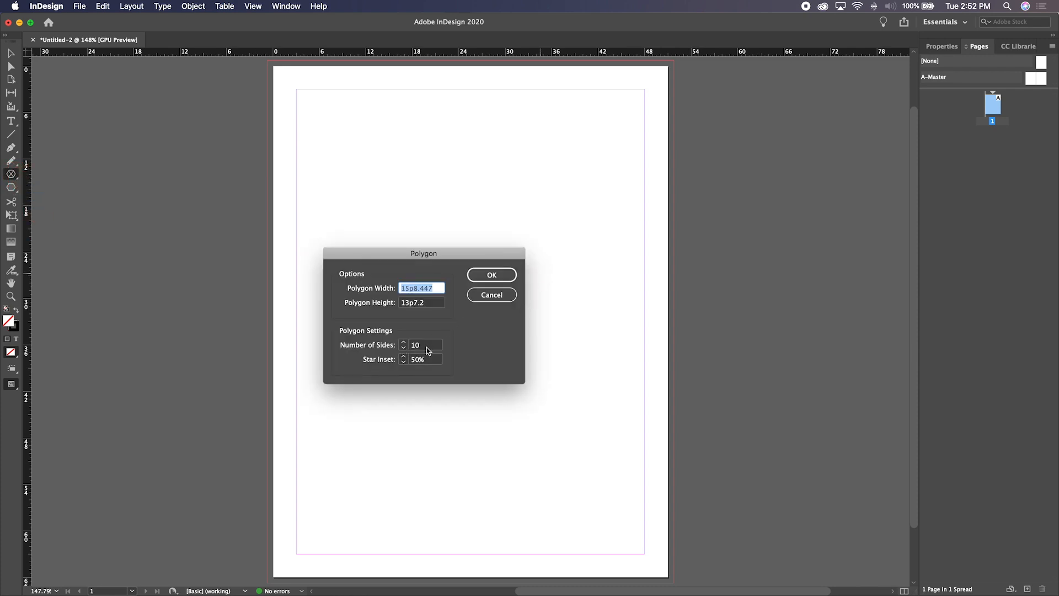
{"action": "left_click", "coordinate": [385, 343]}
{"action": "type", "text": "5"}
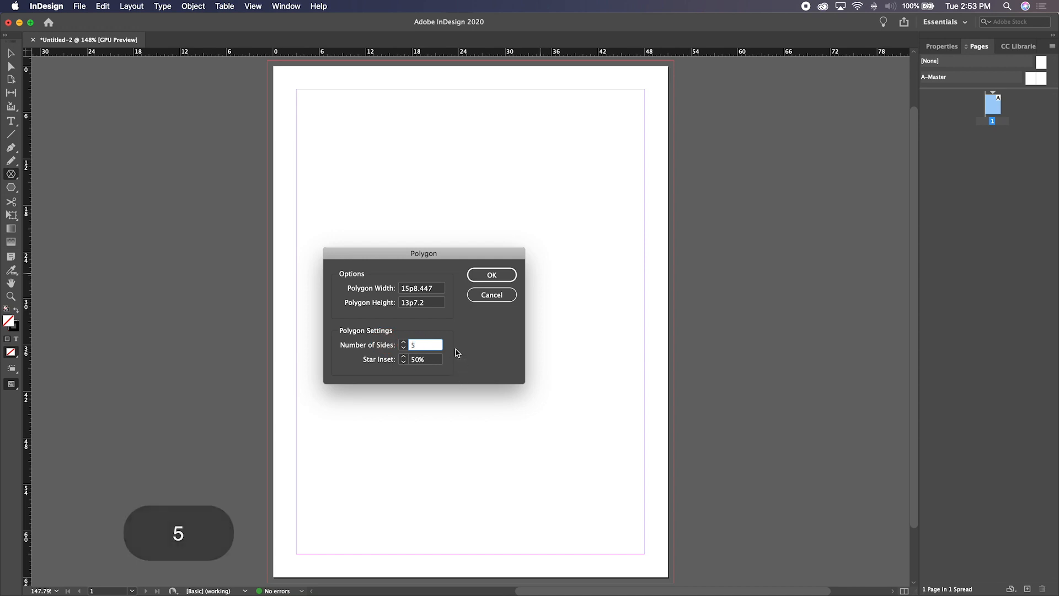
{"action": "left_click", "coordinate": [490, 274]}
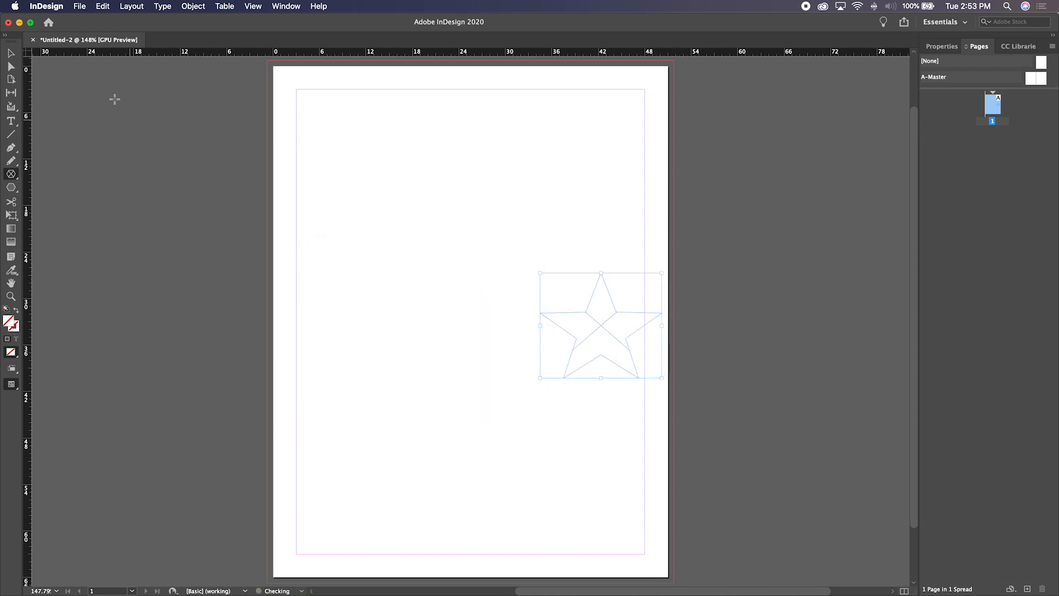
Enlarge the star frame up and to the left to about 43 picas wide and 38 picas high
{"action": "left_click", "coordinate": [11, 54]}
{"action": "left_click_drag", "start_coordinate": [538, 272], "coordinate": [324, 142]}
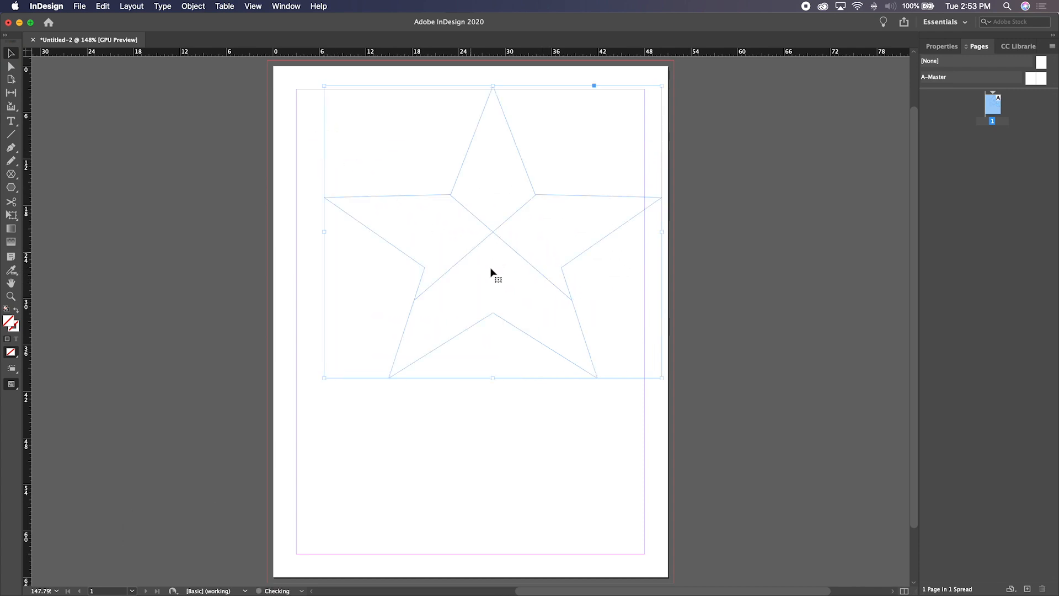
Fill the star-shaped frame with placeholder text
{"action": "double_click", "coordinate": [493, 183]}
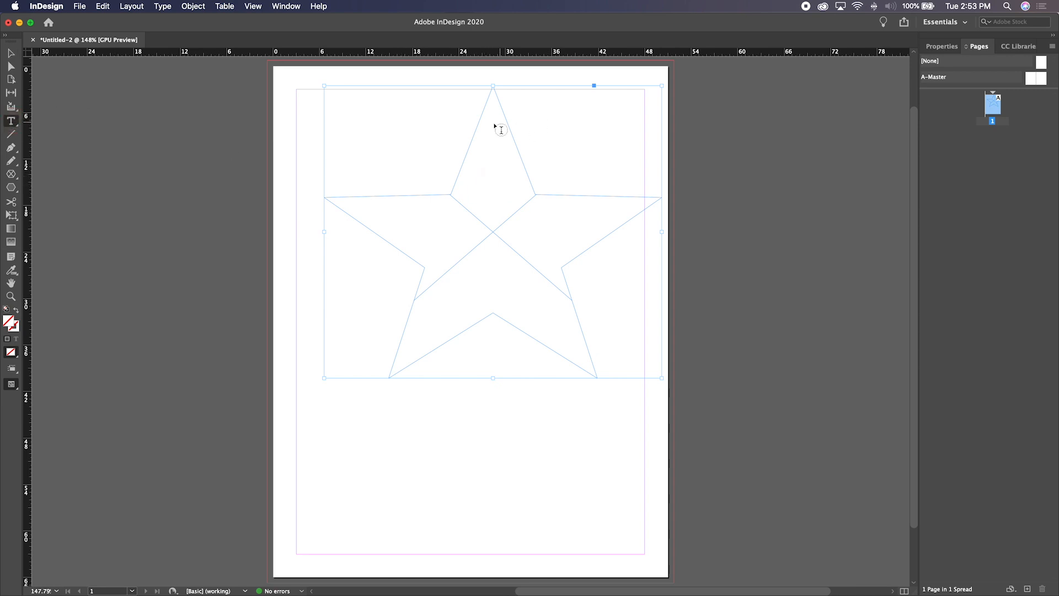
{"action": "left_click", "coordinate": [477, 127]}
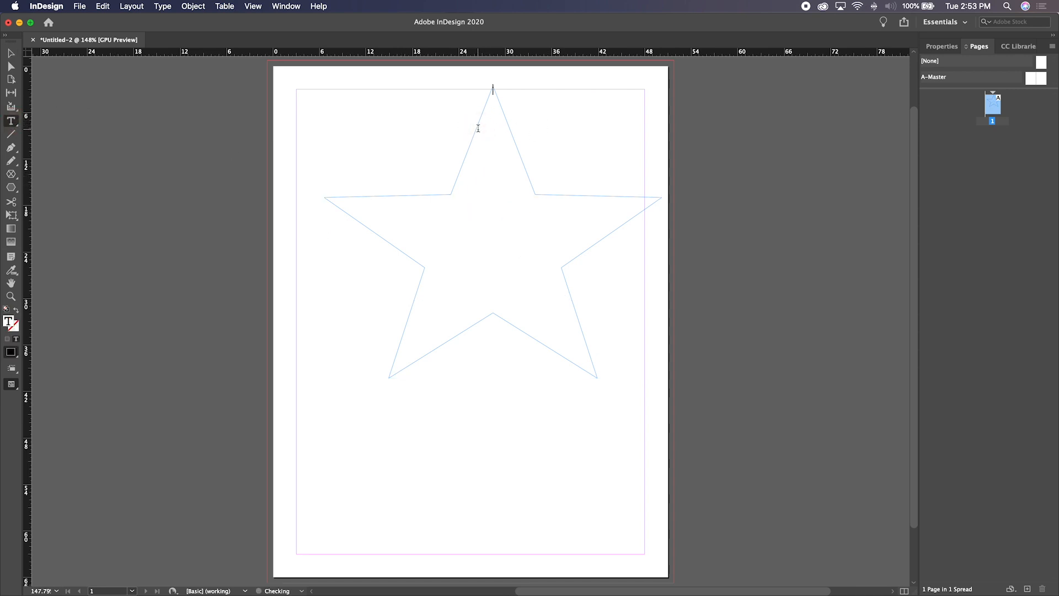
{"action": "left_click", "coordinate": [162, 6]}
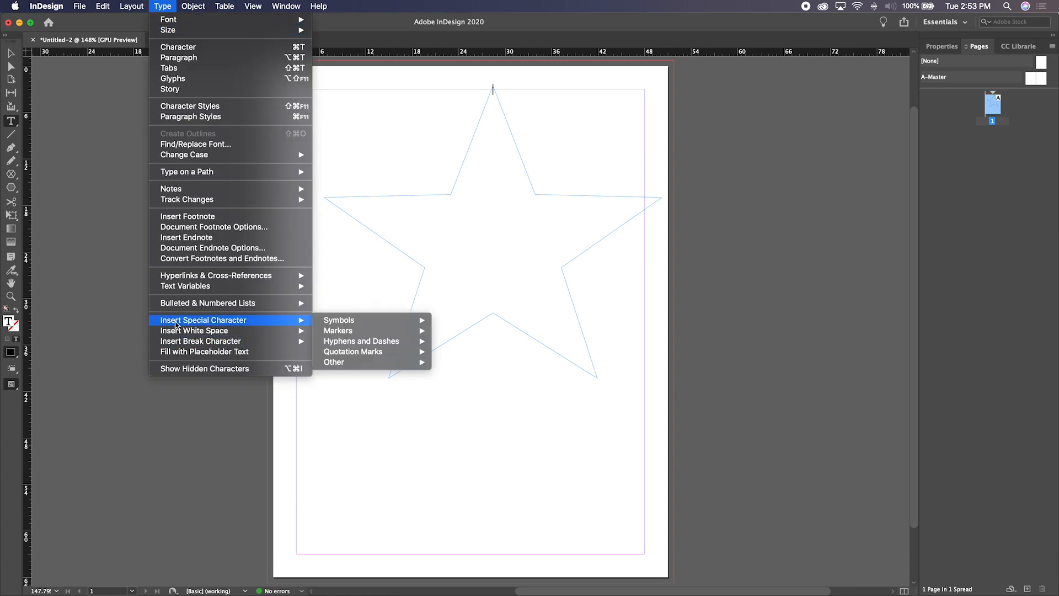
{"action": "left_click", "coordinate": [178, 353]}
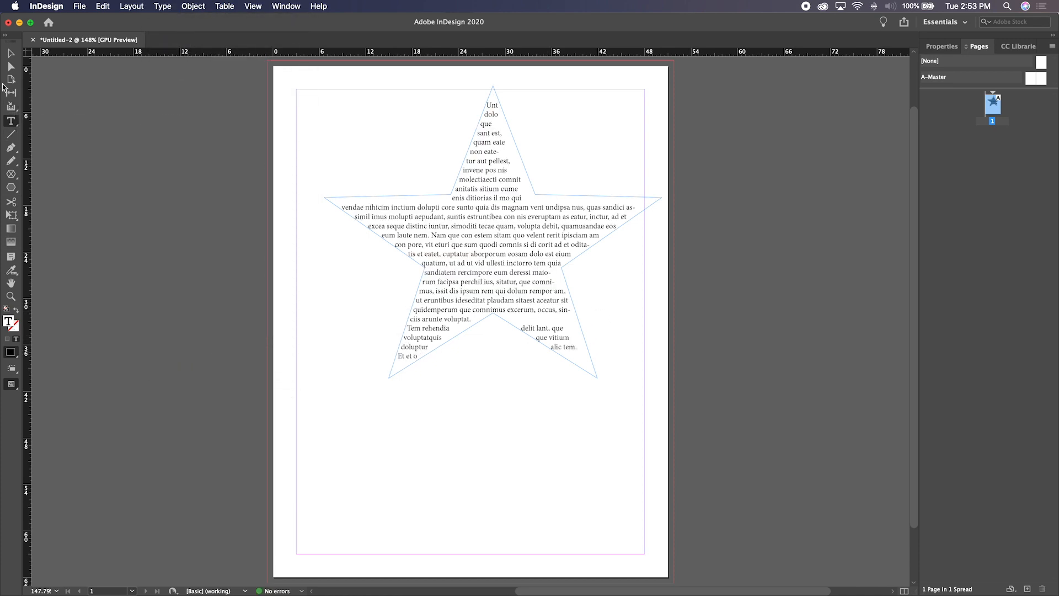
Rotate the text-filled star frame freehand to a tilt of about 30 degrees clockwise, and position it in the upper middle of the page
{"action": "left_click", "coordinate": [10, 53]}
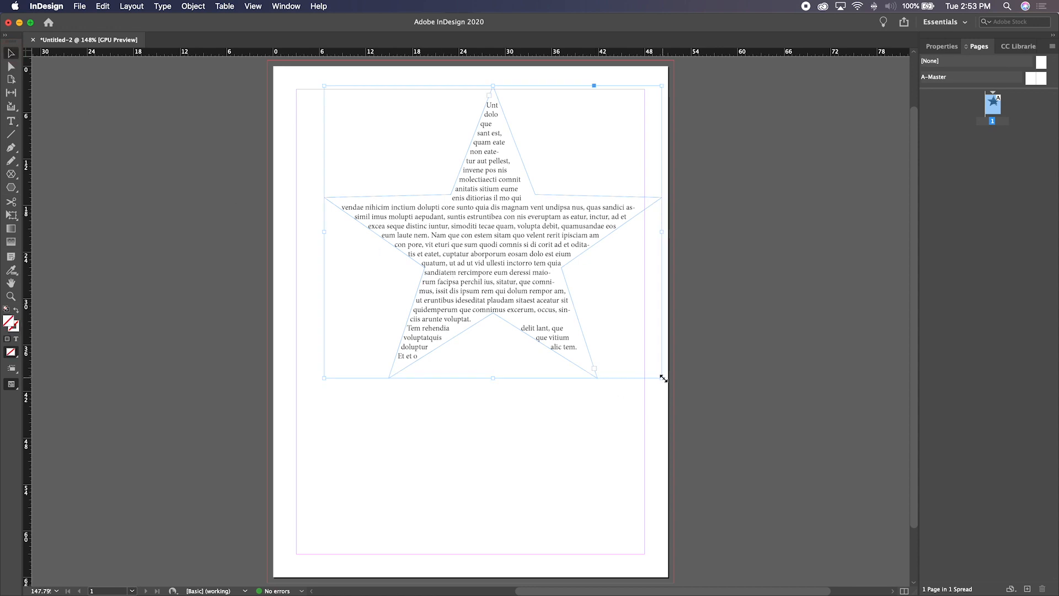
{"action": "left_click_drag", "start_coordinate": [668, 384], "coordinate": [682, 315]}
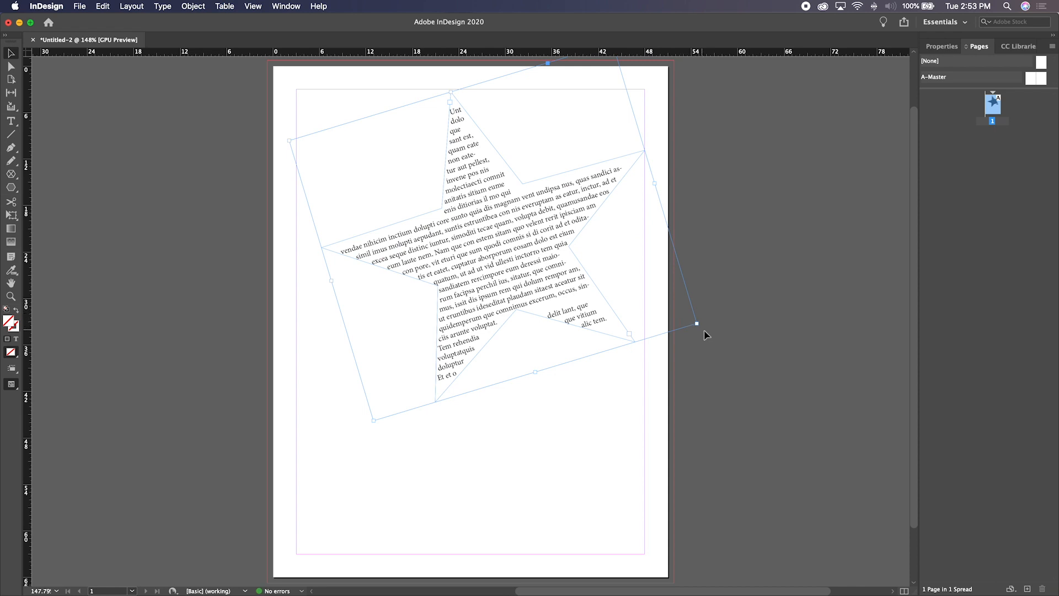
{"action": "left_click", "coordinate": [700, 327]}
{"action": "left_click_drag", "start_coordinate": [700, 327], "coordinate": [548, 435]}
{"action": "left_click_drag", "start_coordinate": [477, 273], "coordinate": [462, 322]}
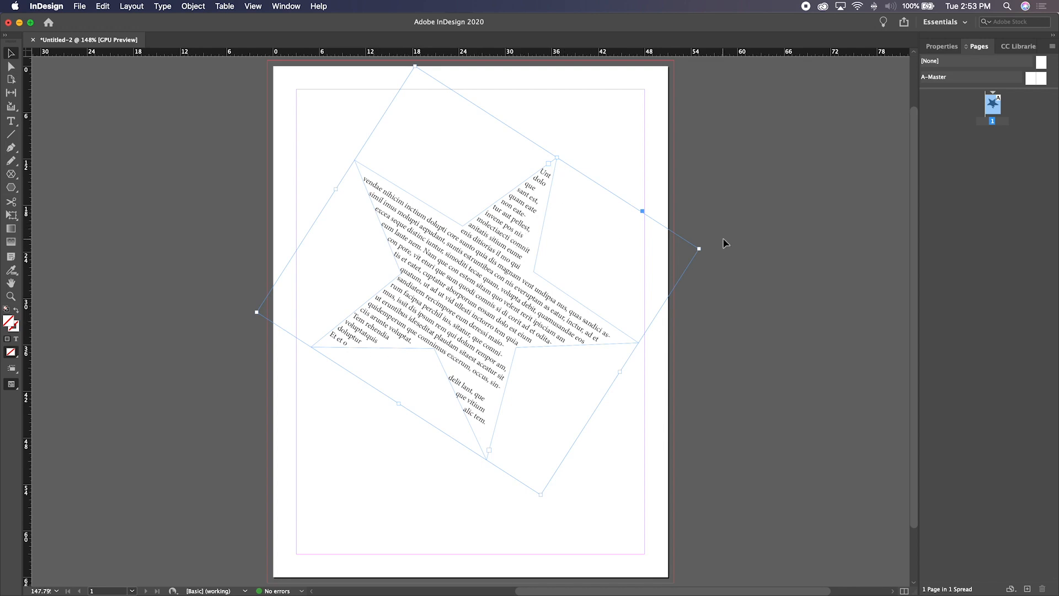
{"action": "left_click_drag", "start_coordinate": [705, 248], "coordinate": [670, 141]}
Deselect the star frame, preview the page without guides and frame edges, and return to the normal view
{"action": "left_click", "coordinate": [720, 219]}
{"action": "key", "text": "w"}
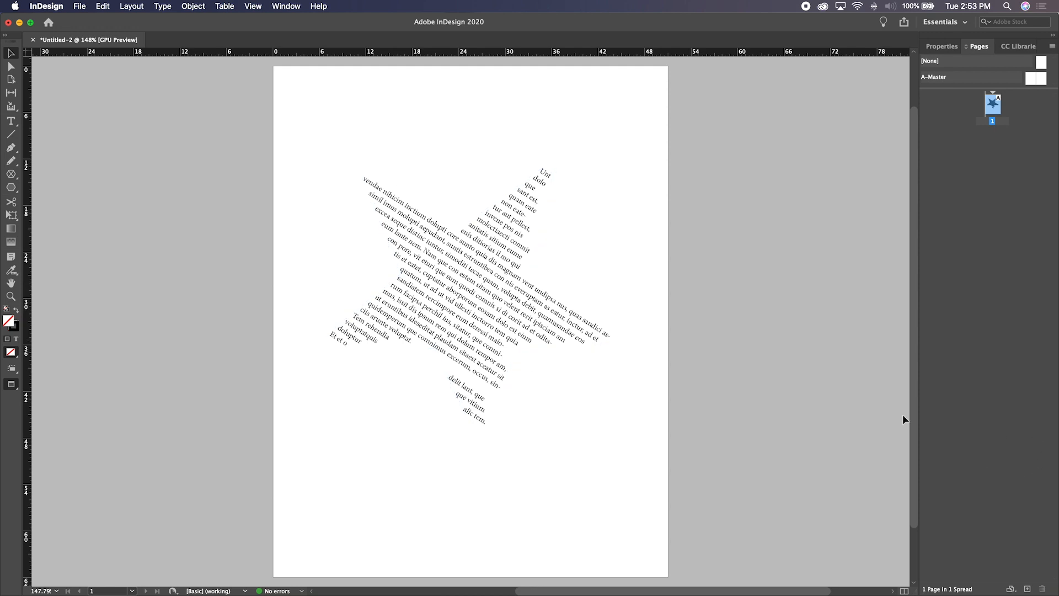
{"action": "key", "text": "w"}
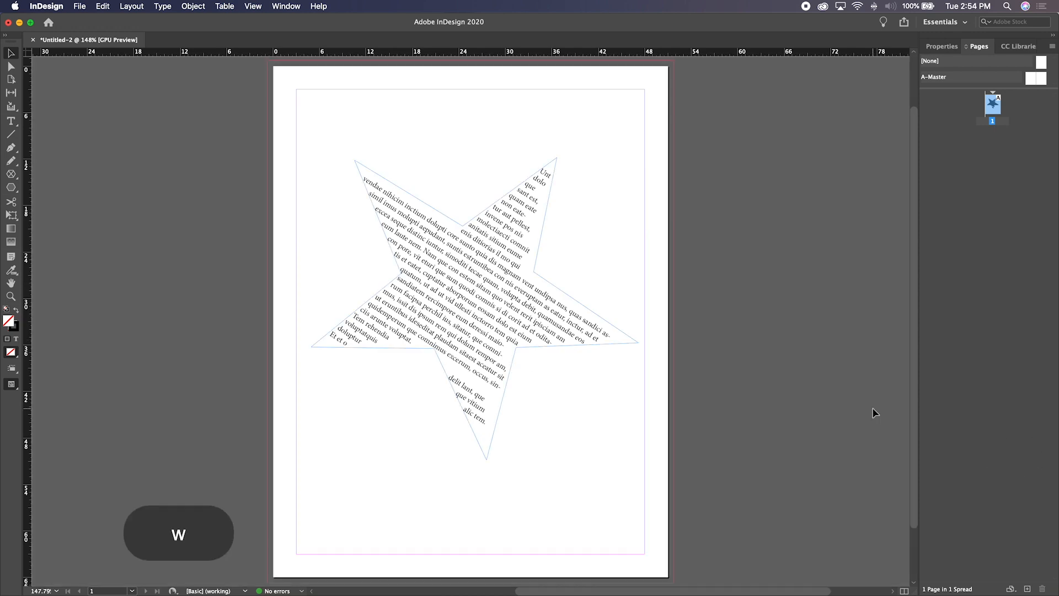
Move the star frame about 11 picas left and 10 picas up, so it overlaps the page's left edge
{"action": "left_click", "coordinate": [438, 344]}
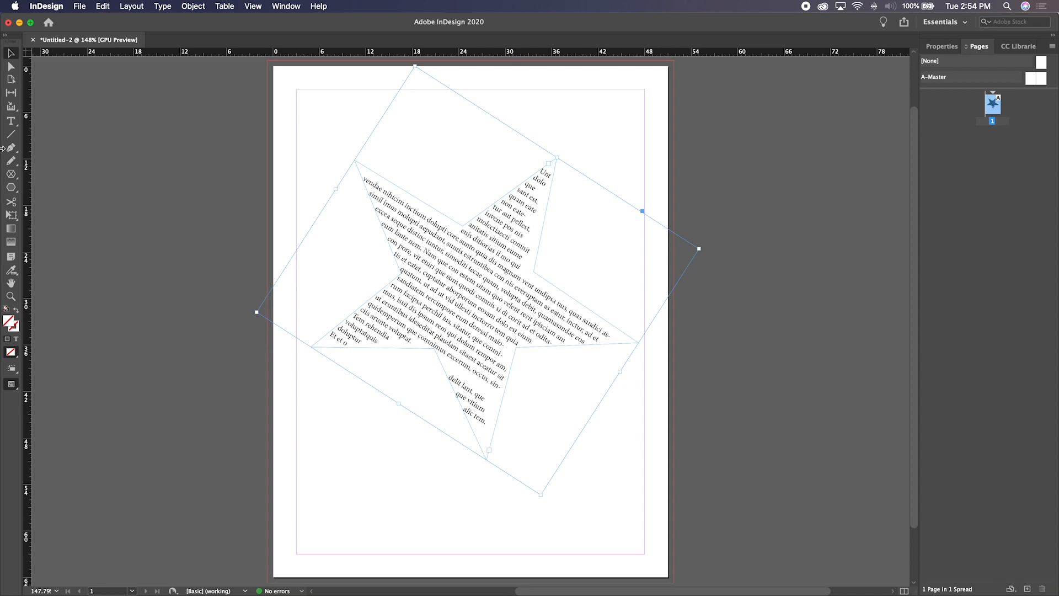
{"action": "left_click_drag", "start_coordinate": [476, 285], "coordinate": [404, 213]}
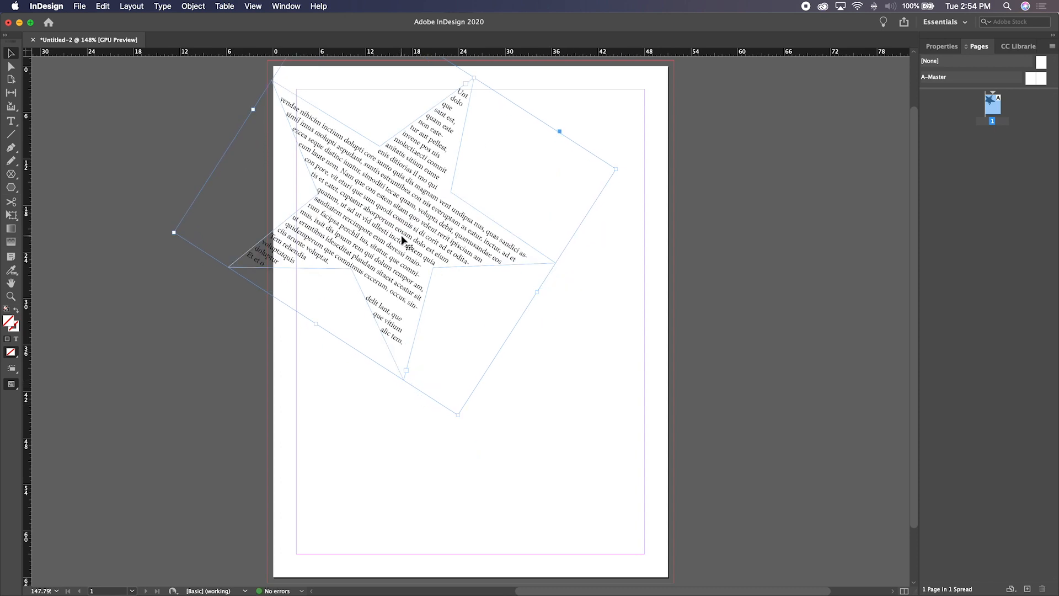